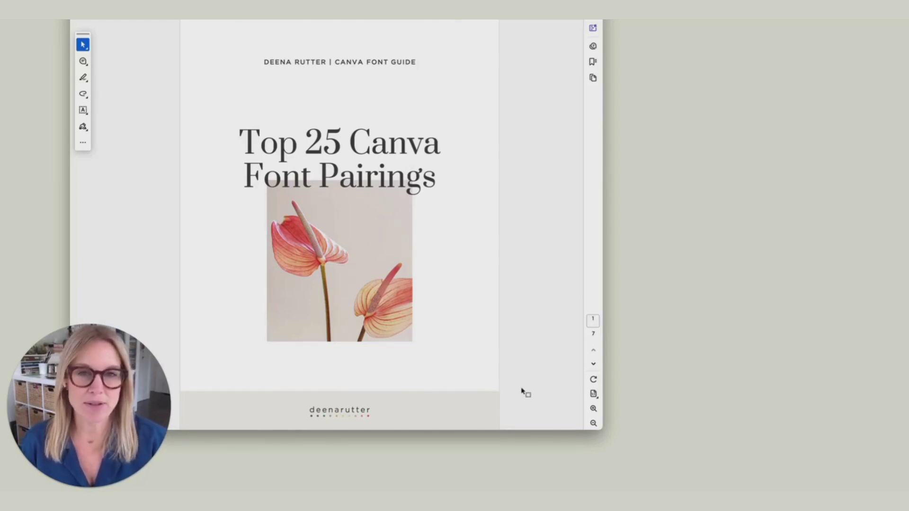
# Switch from the font guide to Canva, create a blank Letter (Portrait) design and add a text box to its page
pyautogui.scroll(-20, 522, 391)
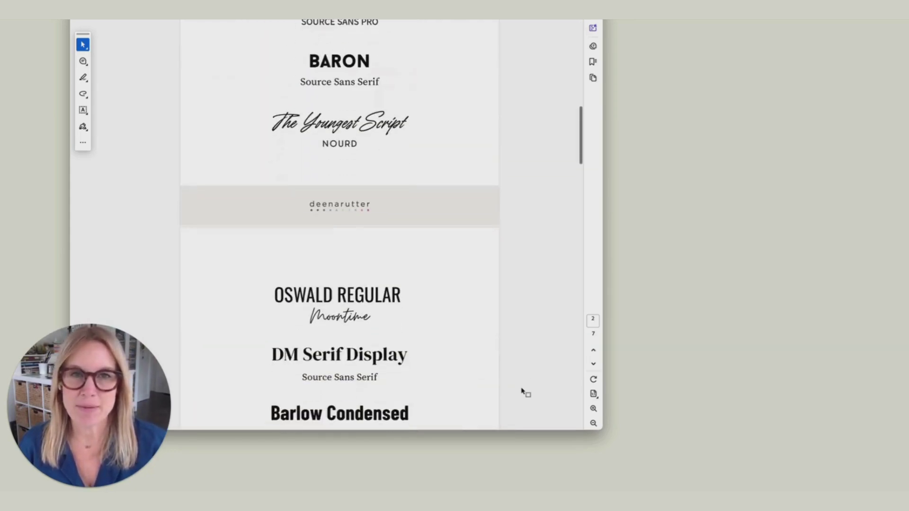
pyautogui.scroll(-20, 522, 391)
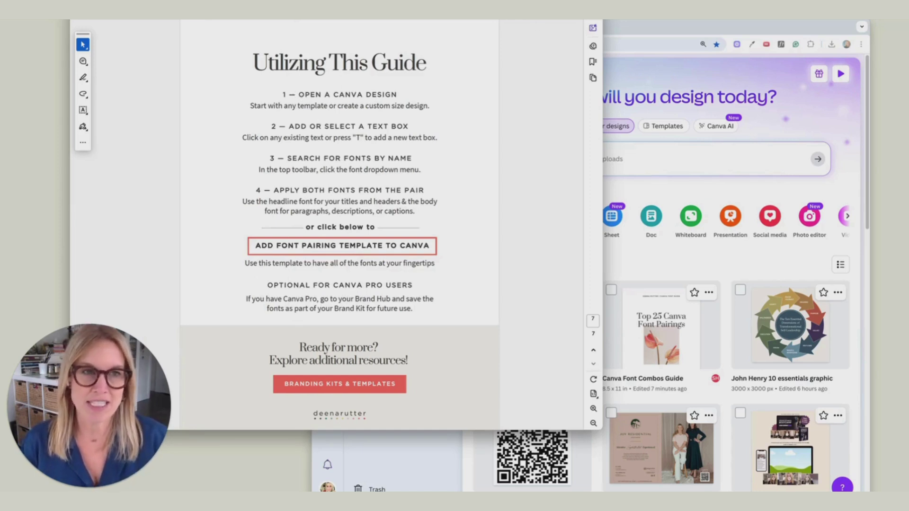
pyautogui.click(664, 29)
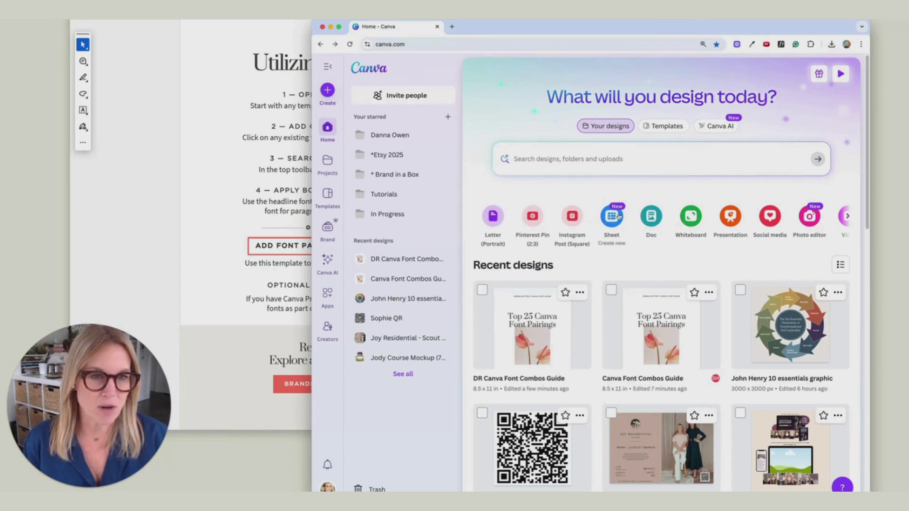
pyautogui.click(494, 218)
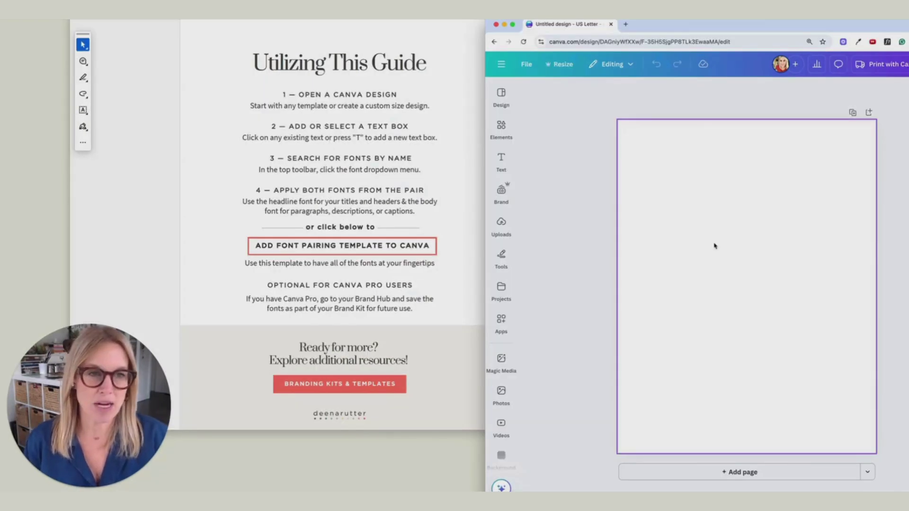
pyautogui.click(679, 251)
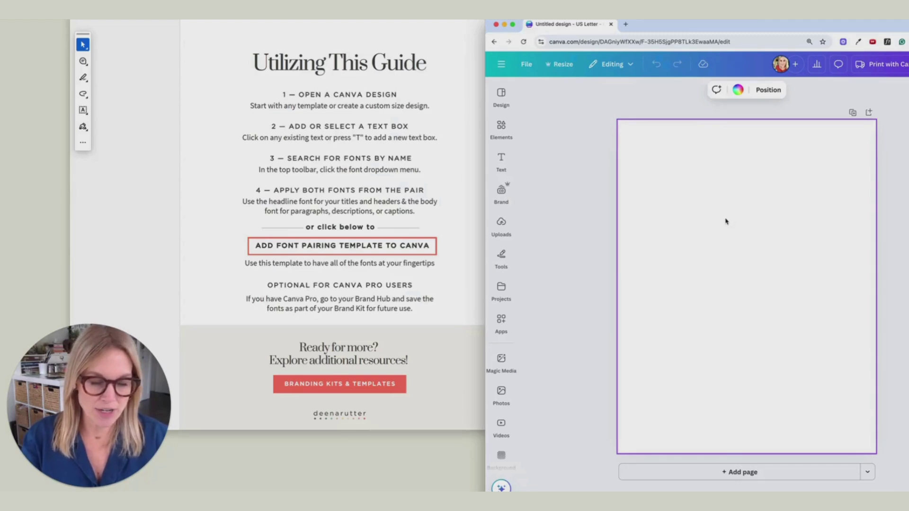
pyautogui.press('t')
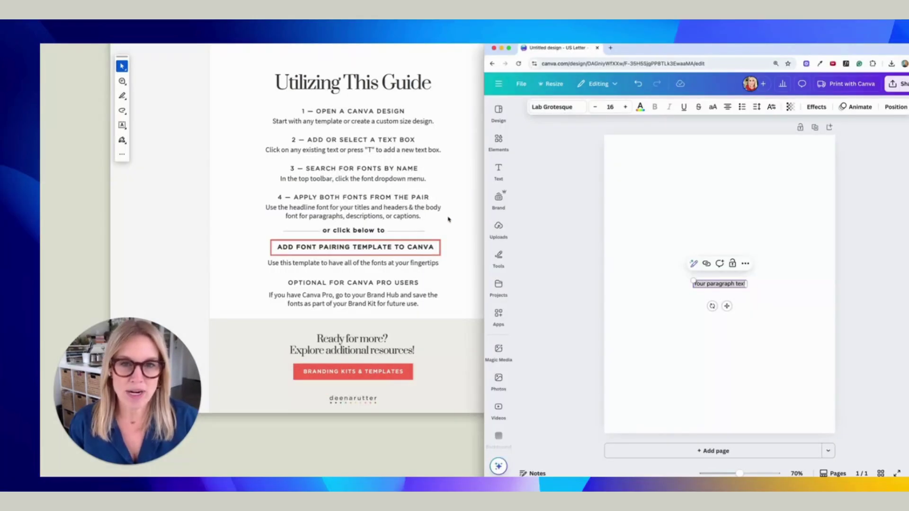
# Switch to the PDF font guide and locate the Source Serif Pro and Lato Bold pairing
pyautogui.click(448, 220)
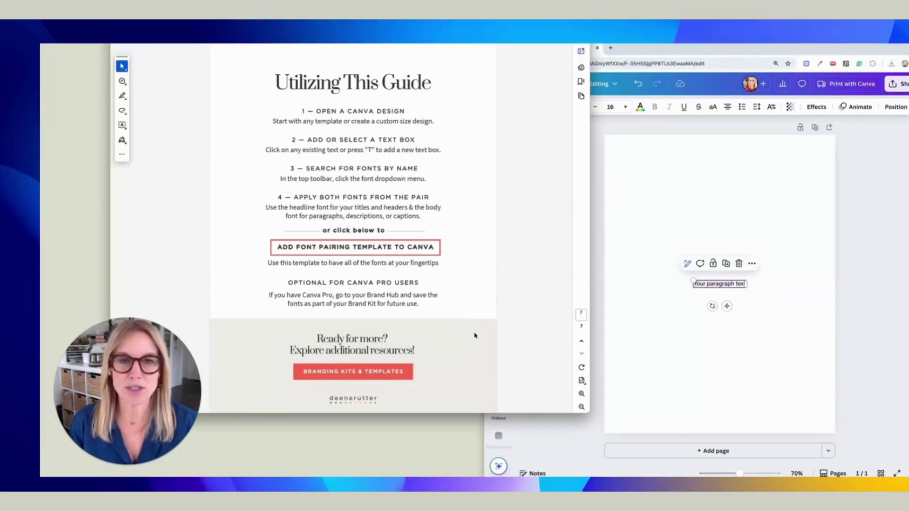
pyautogui.scroll(10, 475, 335)
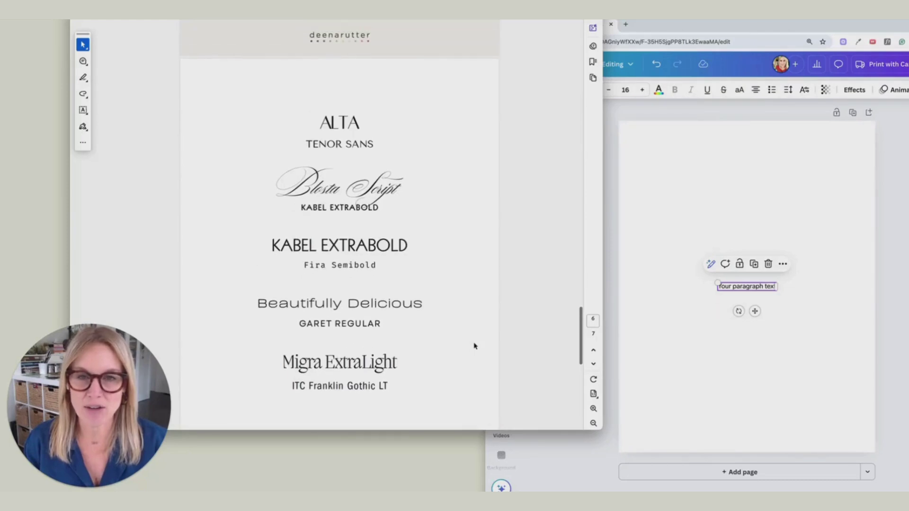
pyautogui.scroll(3, 475, 346)
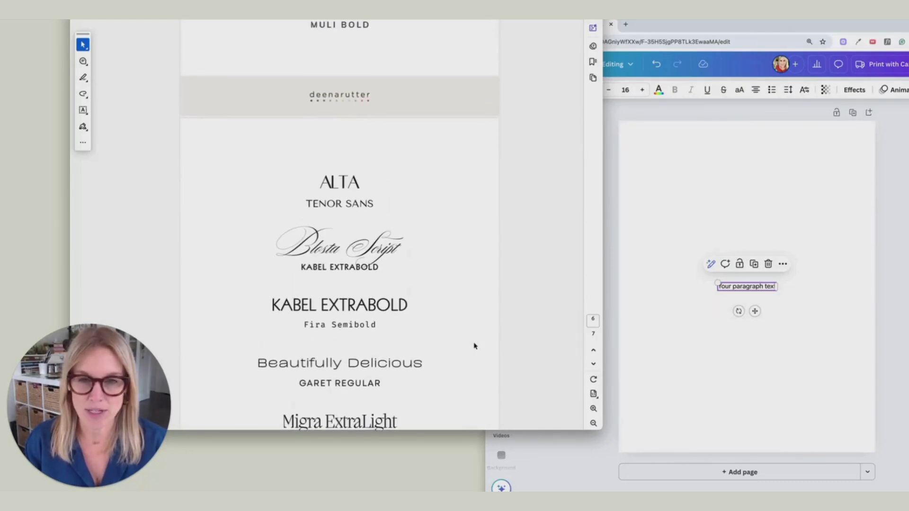
pyautogui.scroll(15, 475, 346)
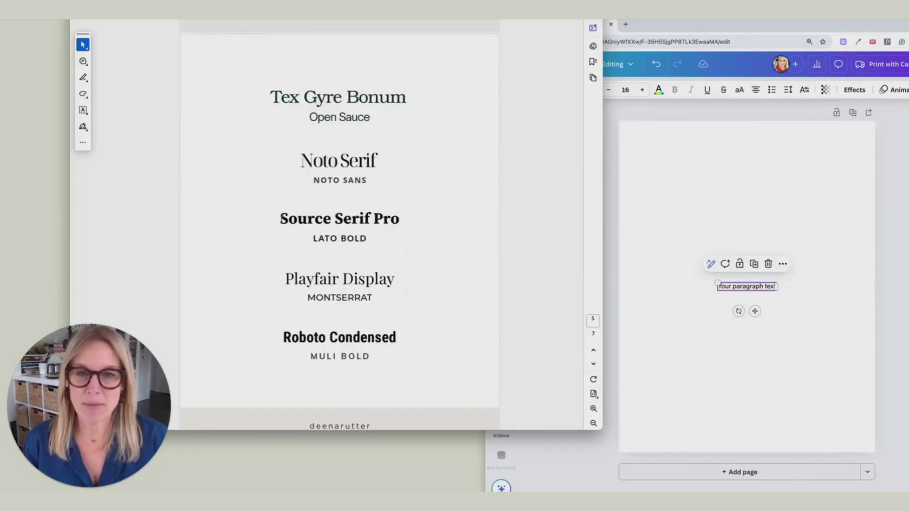
pyautogui.moveTo(282, 222); pyautogui.dragTo(393, 220)
pyautogui.click(414, 228)
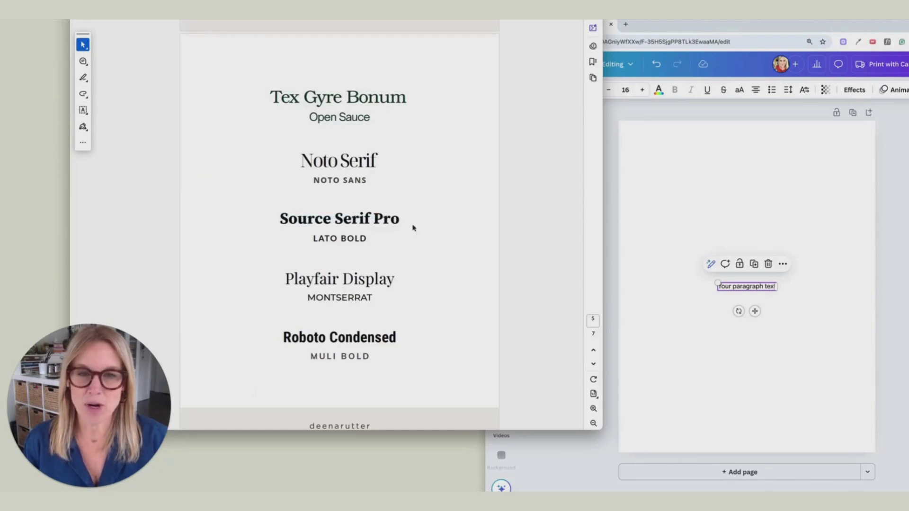
# Back in Canva, search the fonts for "source serif pro" and set the text box to Source Serif Pro Bold
pyautogui.click(710, 198)
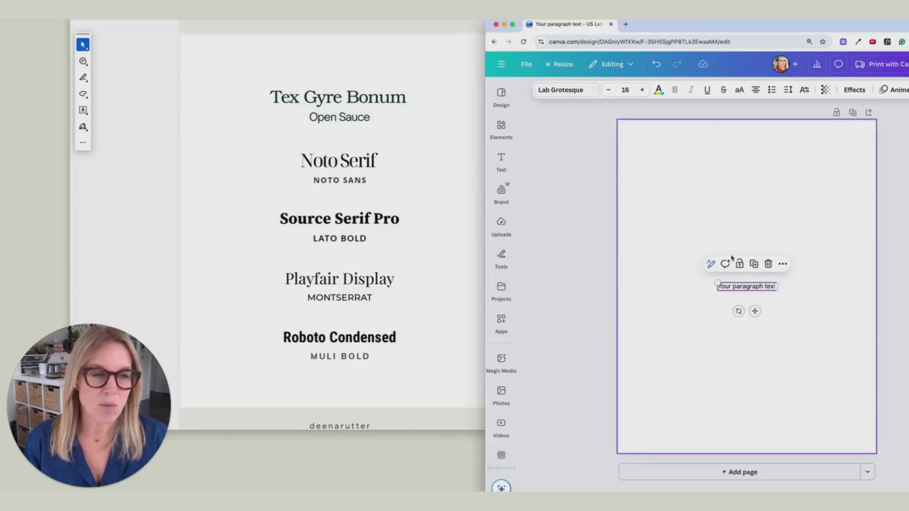
pyautogui.click(563, 91)
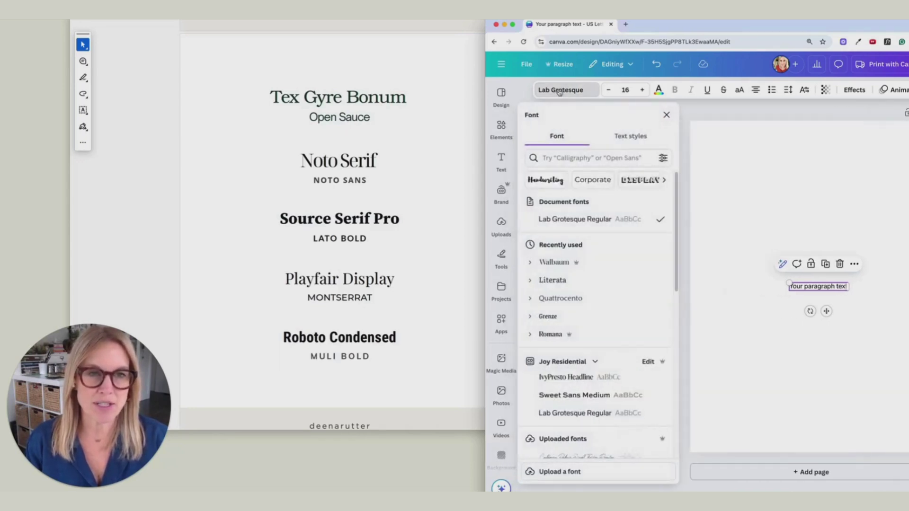
pyautogui.click(554, 158)
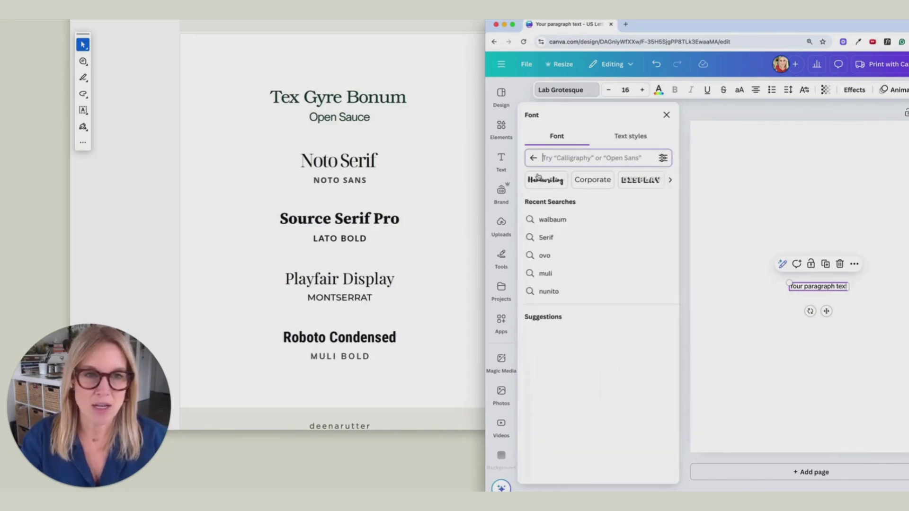
pyautogui.write('source serif pro')
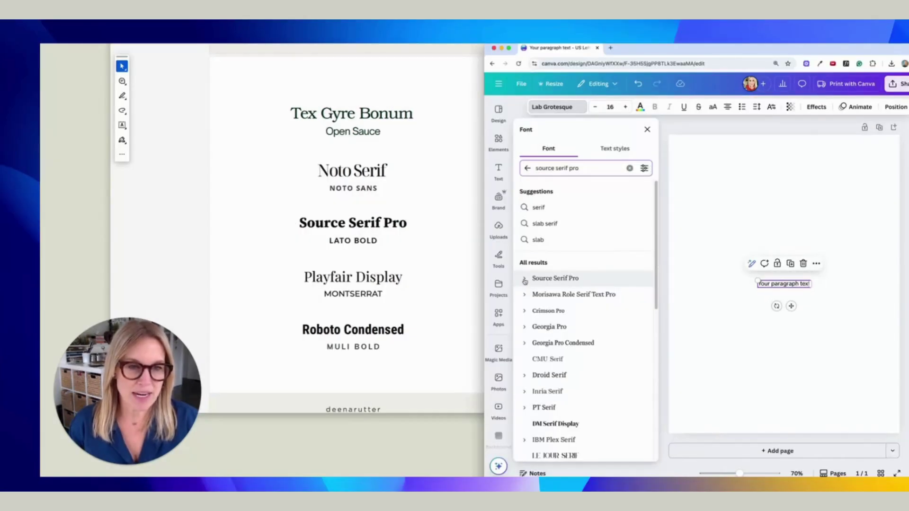
pyautogui.click(524, 279)
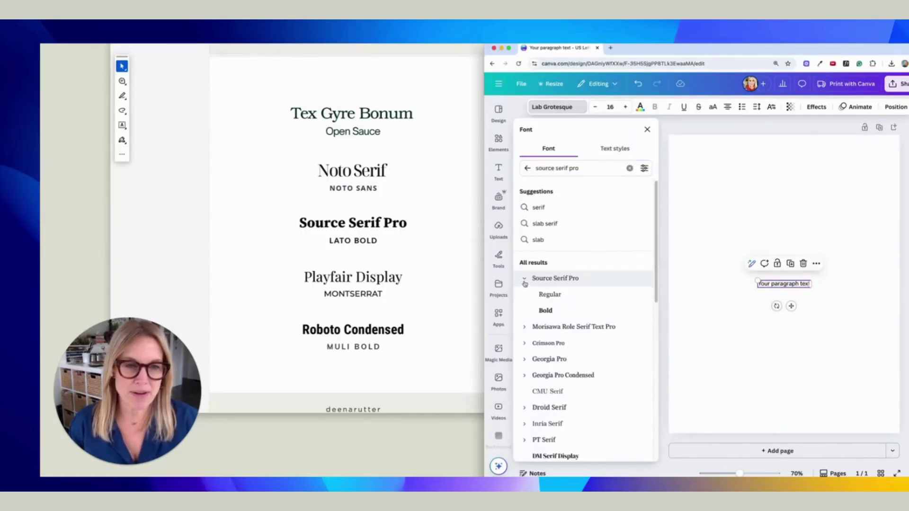
pyautogui.click(547, 311)
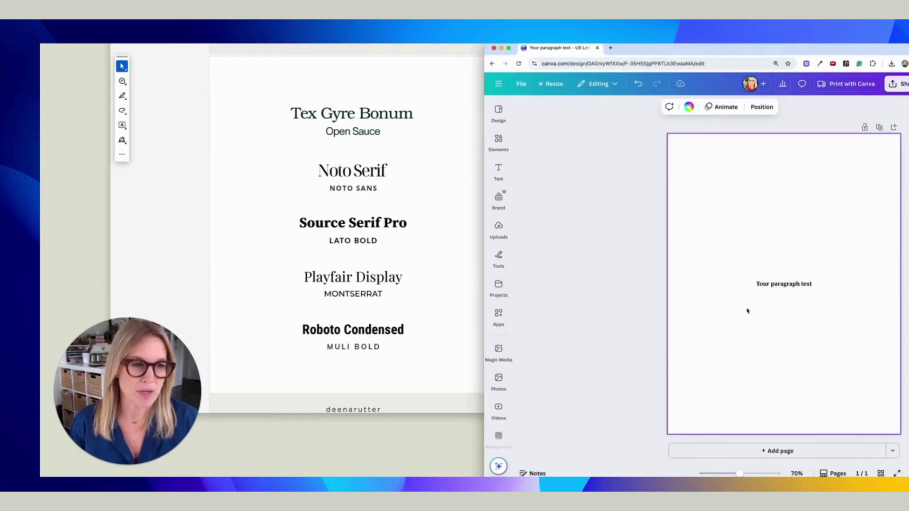
pyautogui.press('Escape')
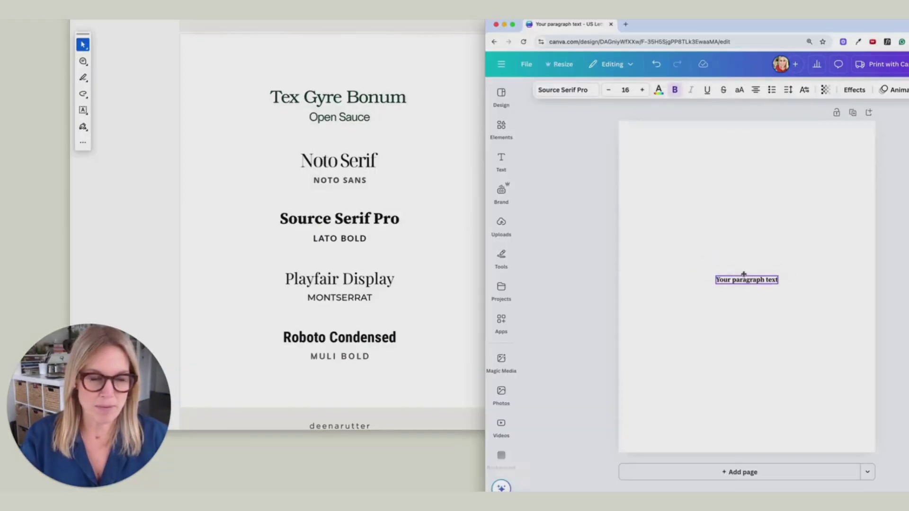
# Move the text box to the upper part of the page and place a second text box directly beneath it
pyautogui.moveTo(717, 286); pyautogui.dragTo(718, 185)
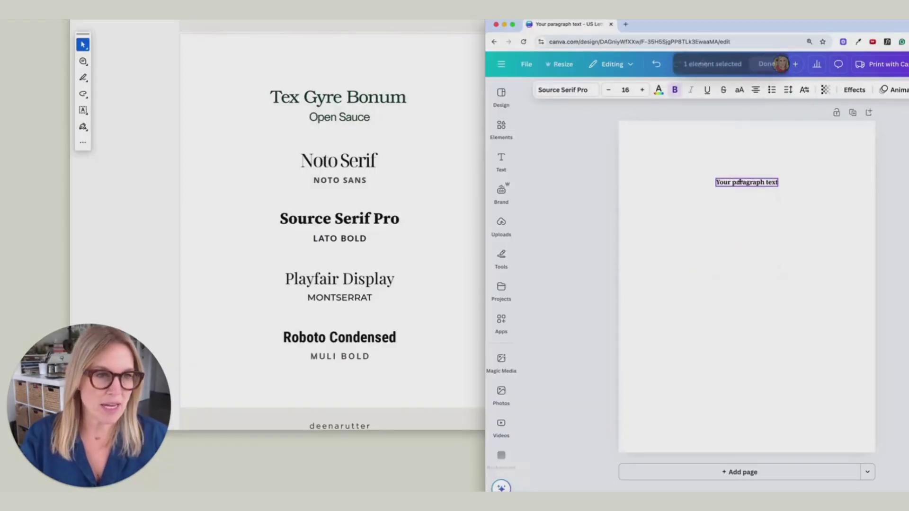
pyautogui.click(698, 221)
pyautogui.press('t')
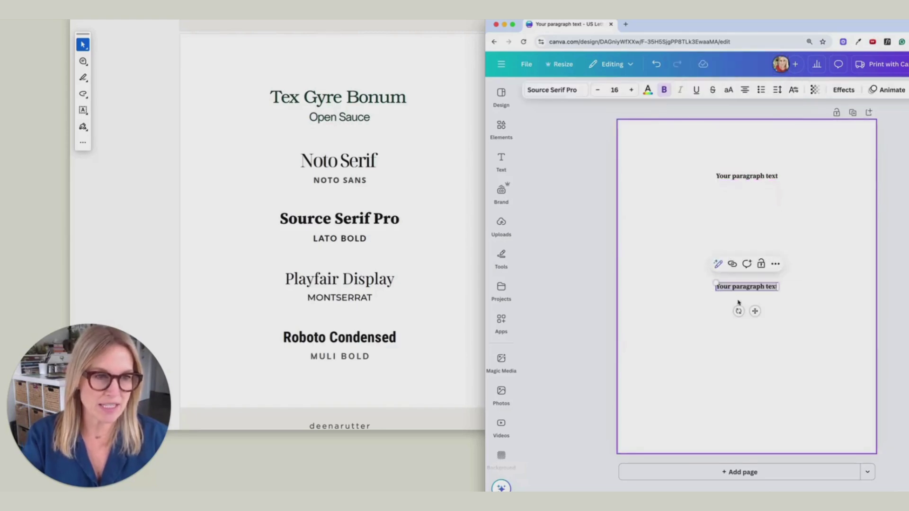
pyautogui.moveTo(745, 287); pyautogui.dragTo(746, 192)
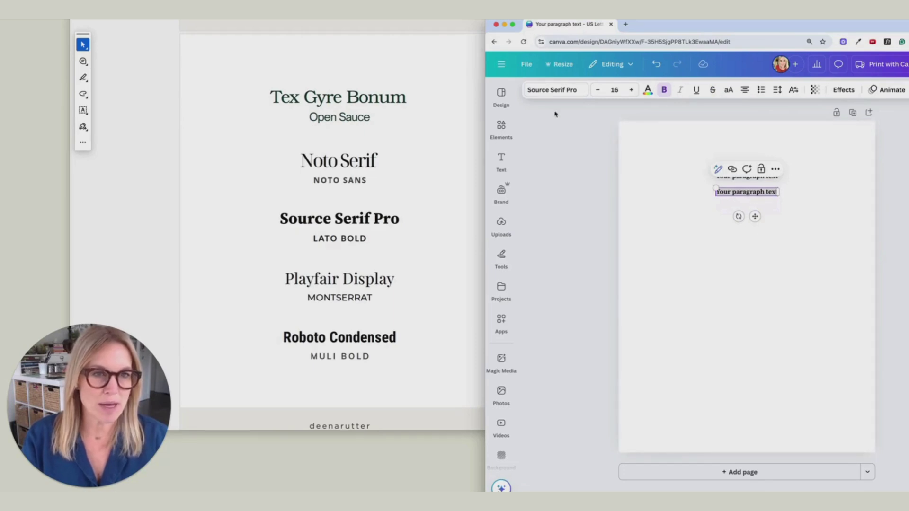
# Search the fonts for "lato" and set the second text box to Lato Bold
pyautogui.click(551, 89)
pyautogui.click(580, 158)
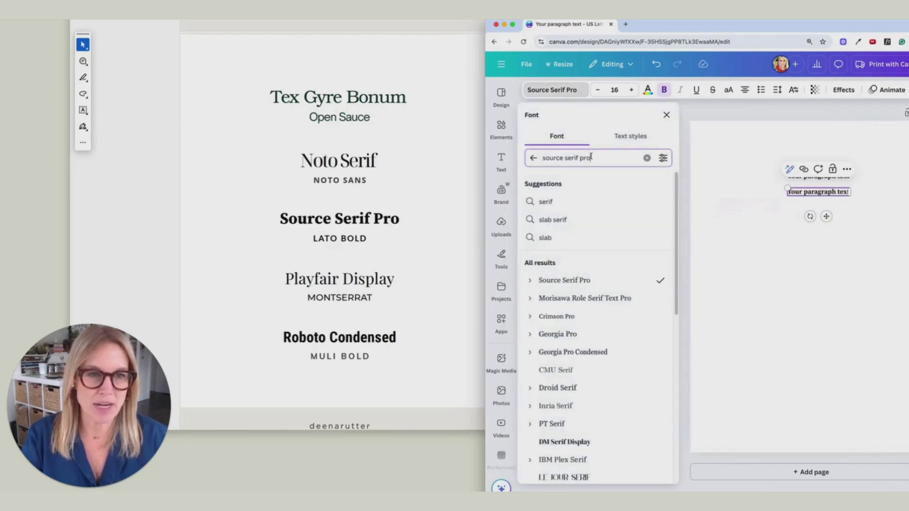
pyautogui.moveTo(592, 158); pyautogui.dragTo(543, 160)
pyautogui.write('lato')
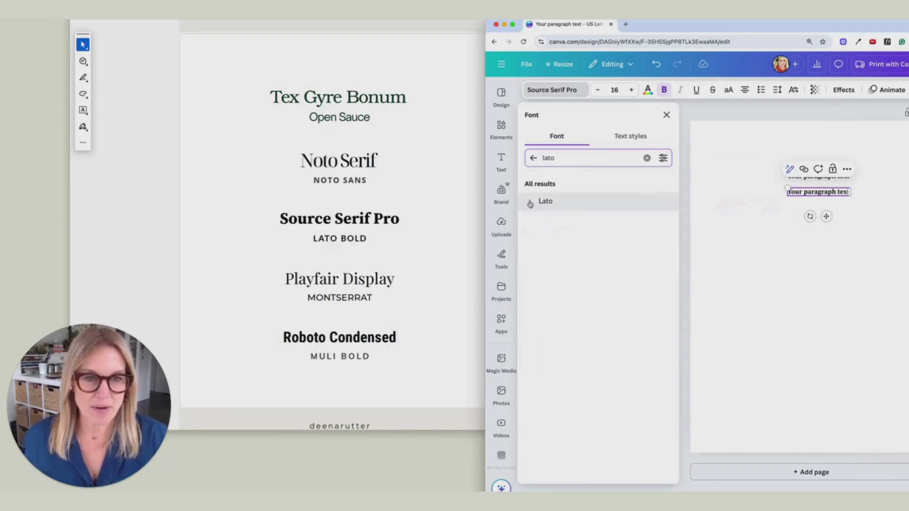
pyautogui.click(530, 202)
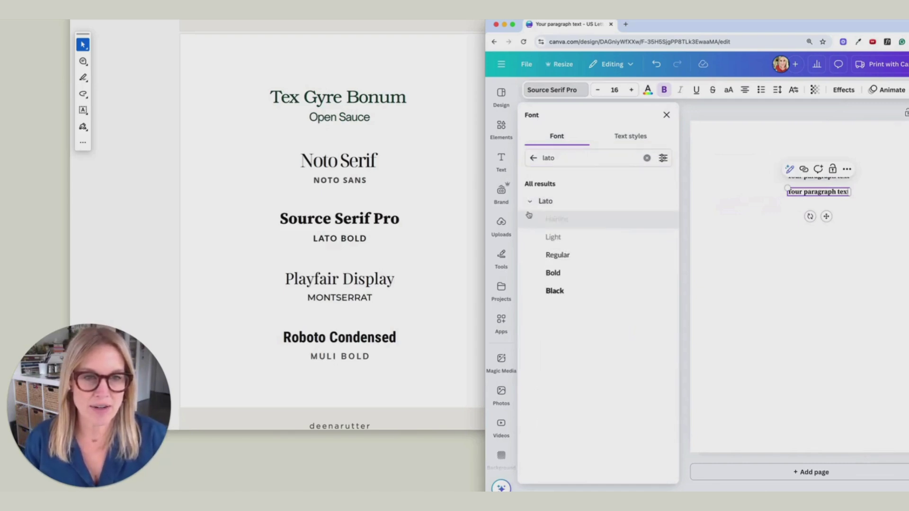
pyautogui.click(550, 276)
pyautogui.click(798, 251)
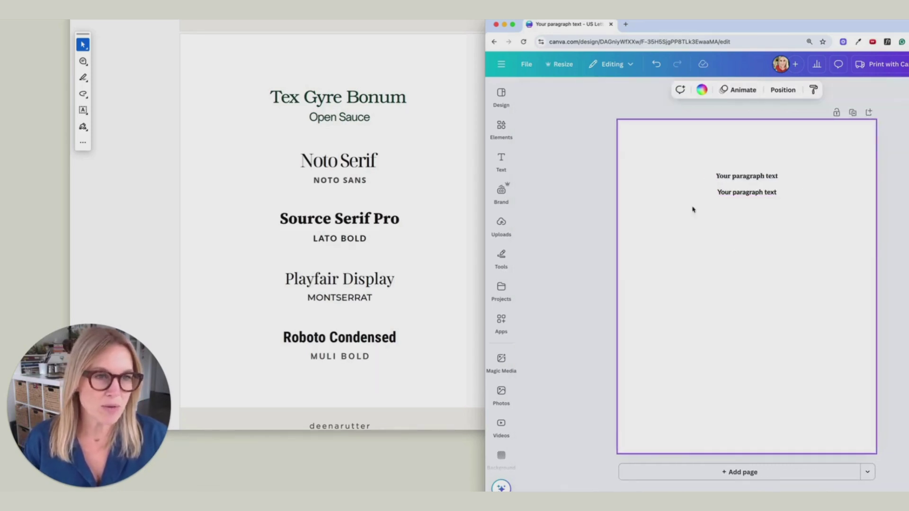
# Enlarge the Source Serif Pro text to heading size above the Lato line
pyautogui.click(747, 182)
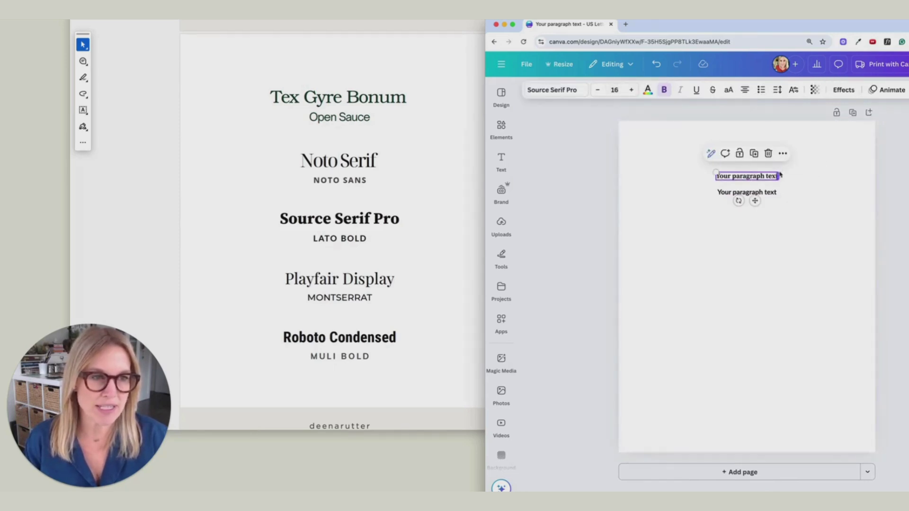
pyautogui.moveTo(778, 175); pyautogui.dragTo(800, 171)
pyautogui.click(656, 271)
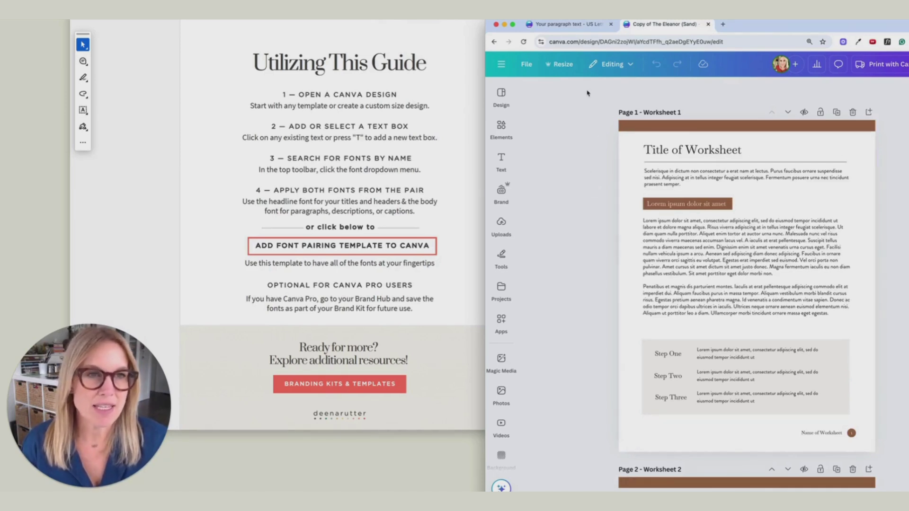
# Return to the letter design with the font pair and copy both text boxes together
pyautogui.click(571, 28)
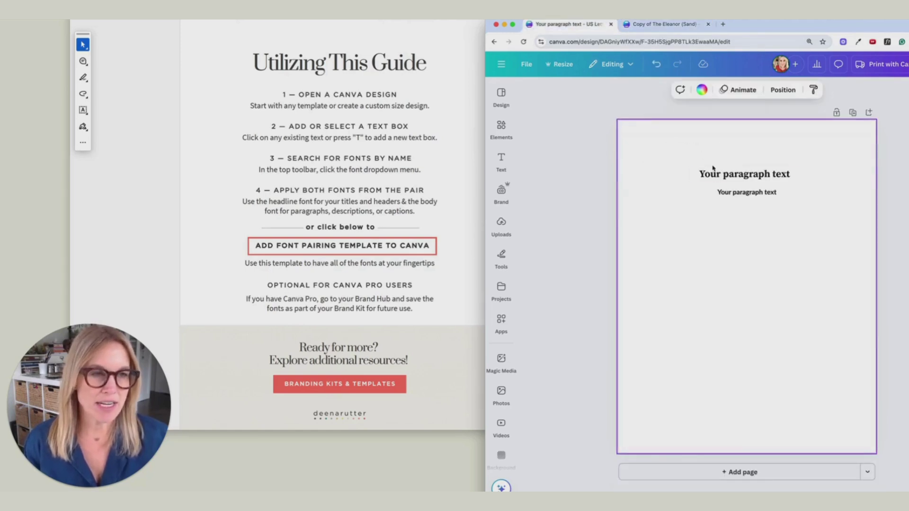
pyautogui.moveTo(692, 152); pyautogui.dragTo(734, 215)
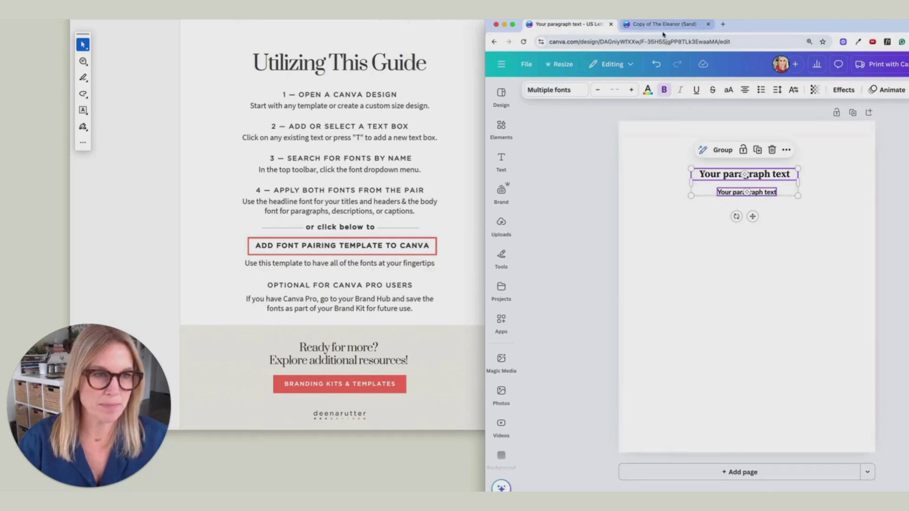
pyautogui.click(786, 149)
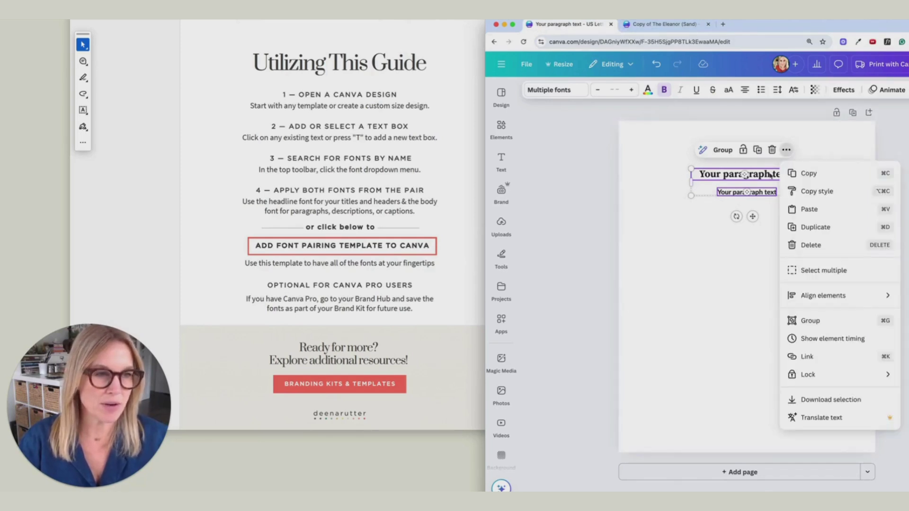
pyautogui.click(811, 175)
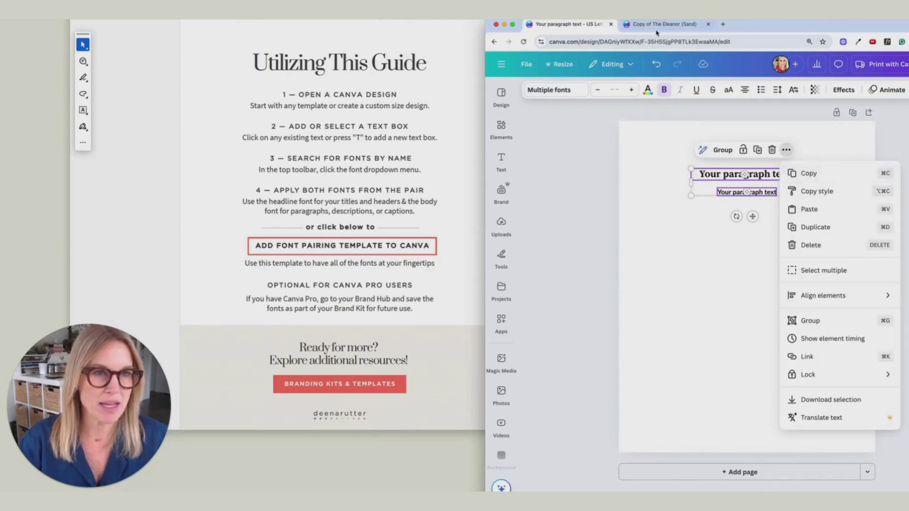
# Paste the font pair onto page 1 of the Copy of The Eleanor (Sand) design and move it beside the title
pyautogui.hotkey('ctrl', 'Tab')
pyautogui.click(790, 150)
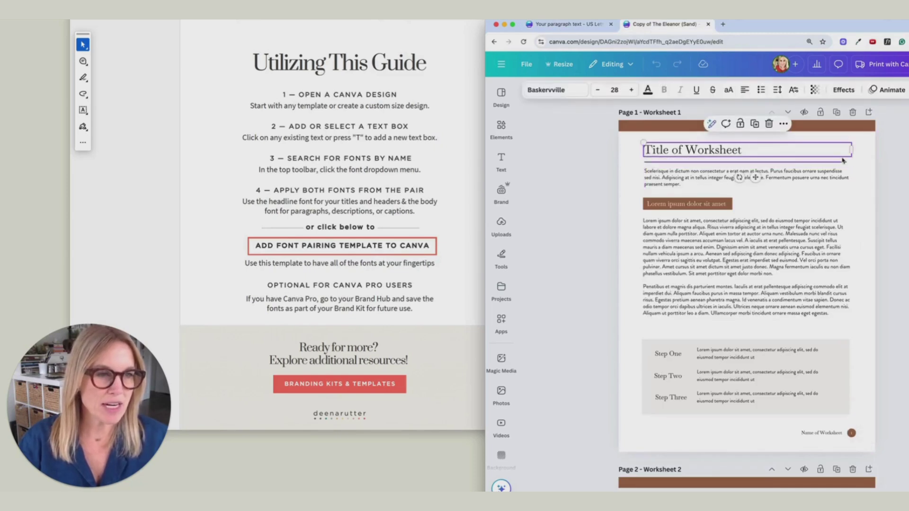
pyautogui.click(860, 174)
pyautogui.hotkey('ctrl', 'v')
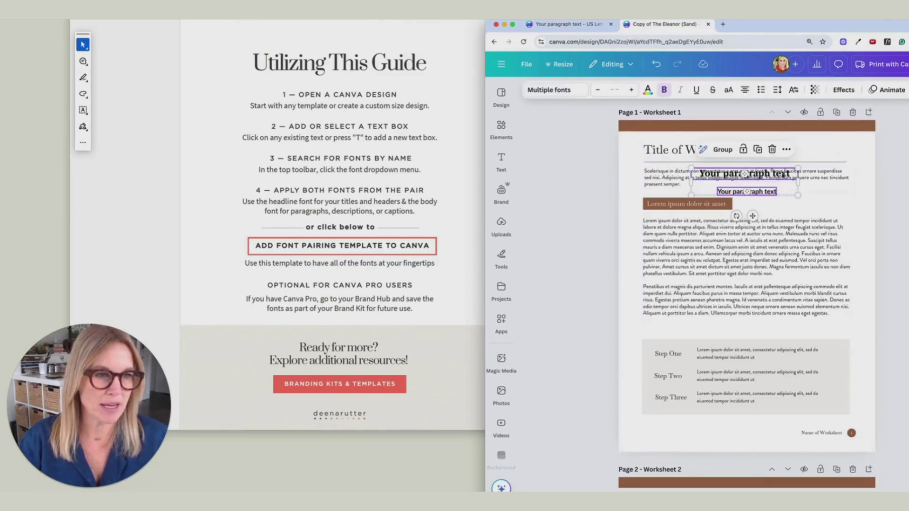
pyautogui.moveTo(782, 173); pyautogui.dragTo(850, 147)
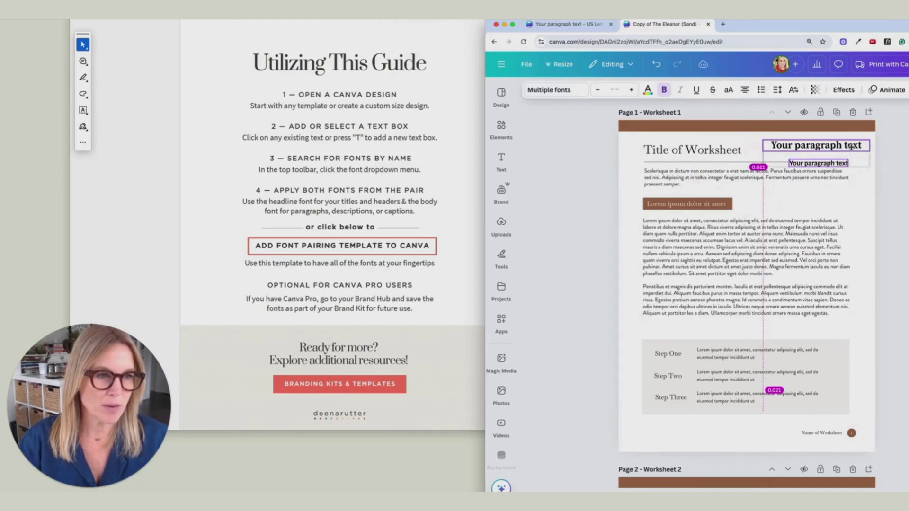
pyautogui.hotkey('ctrl', 'z')
# Set the worksheet title on page 1 to Source Serif Pro Bold and replace Baskervville with it across the whole design
pyautogui.click(672, 153)
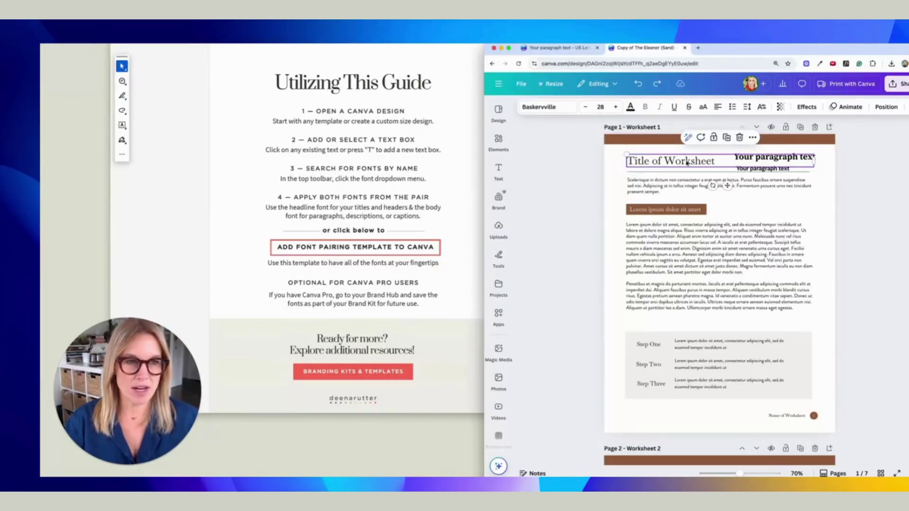
pyautogui.click(754, 159)
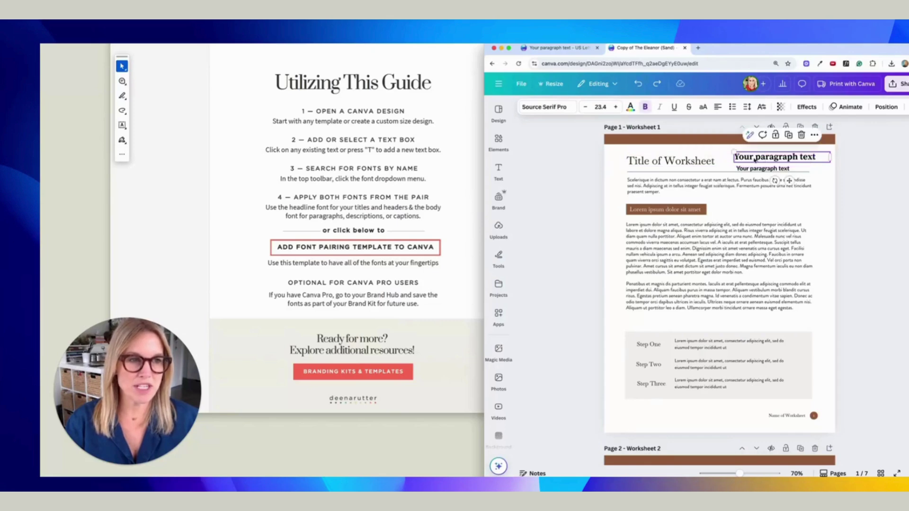
pyautogui.click(656, 163)
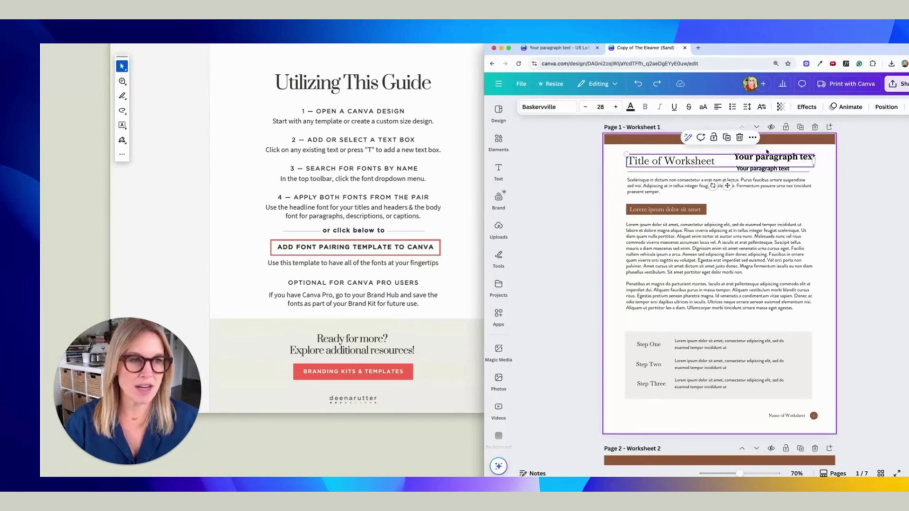
pyautogui.click(757, 157)
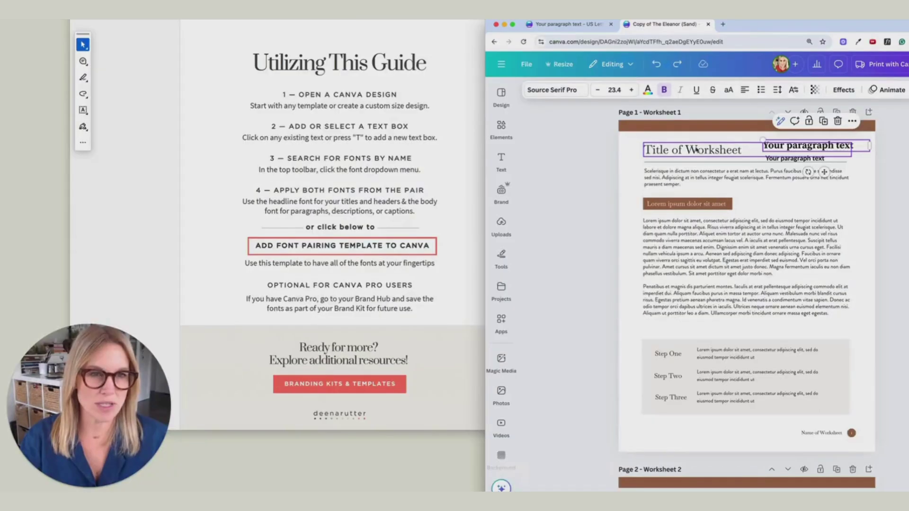
pyautogui.click(646, 163)
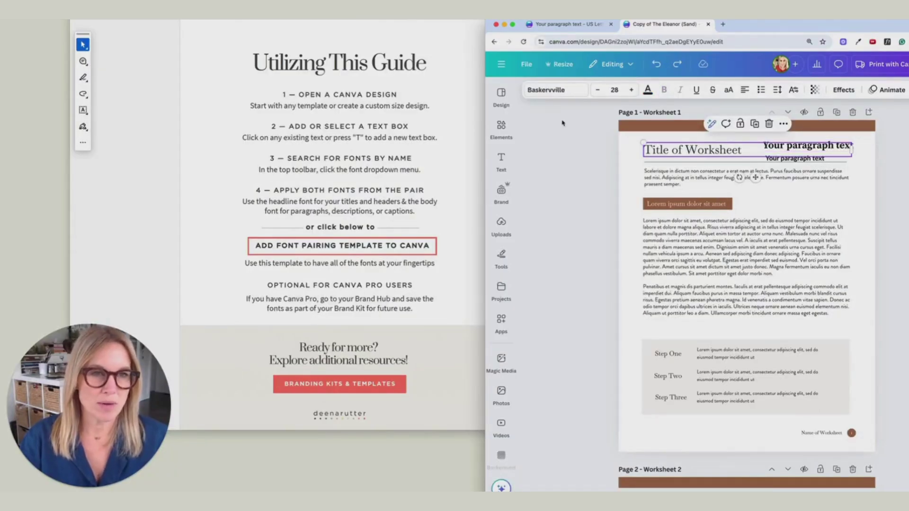
pyautogui.click(556, 90)
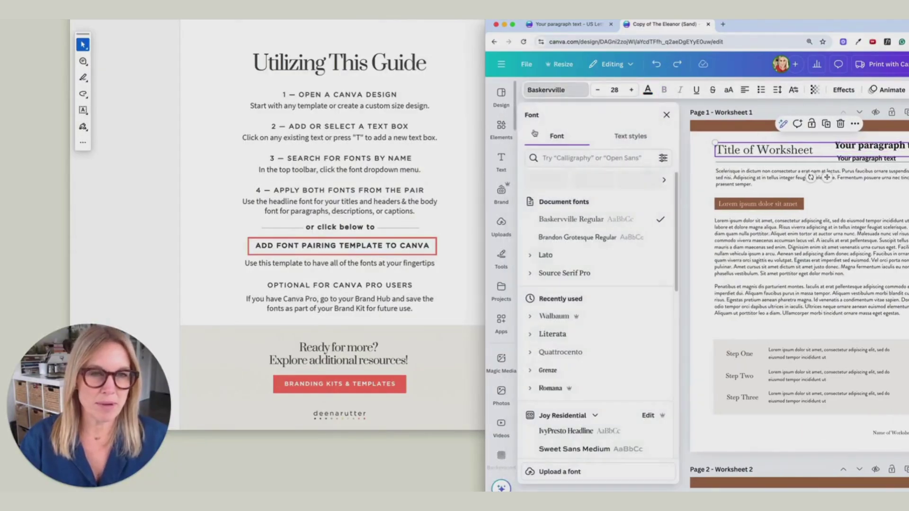
pyautogui.click(530, 273)
pyautogui.click(539, 310)
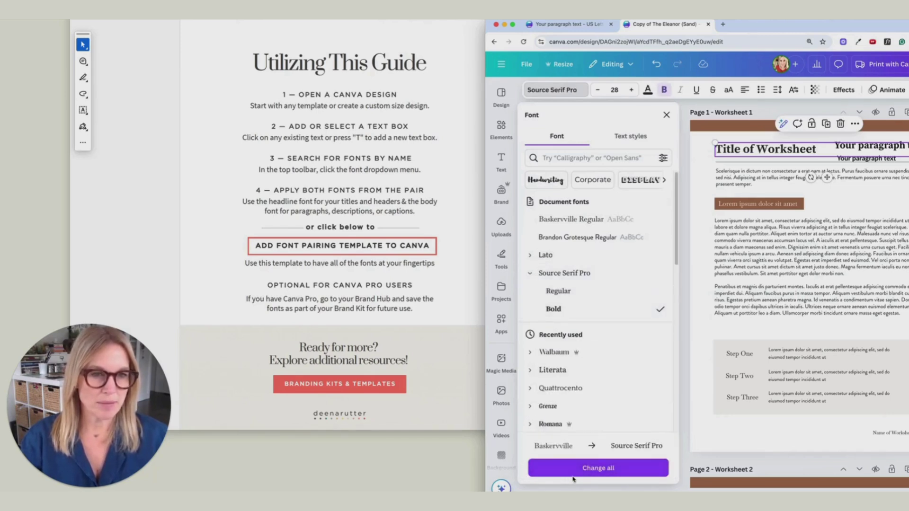
pyautogui.click(598, 469)
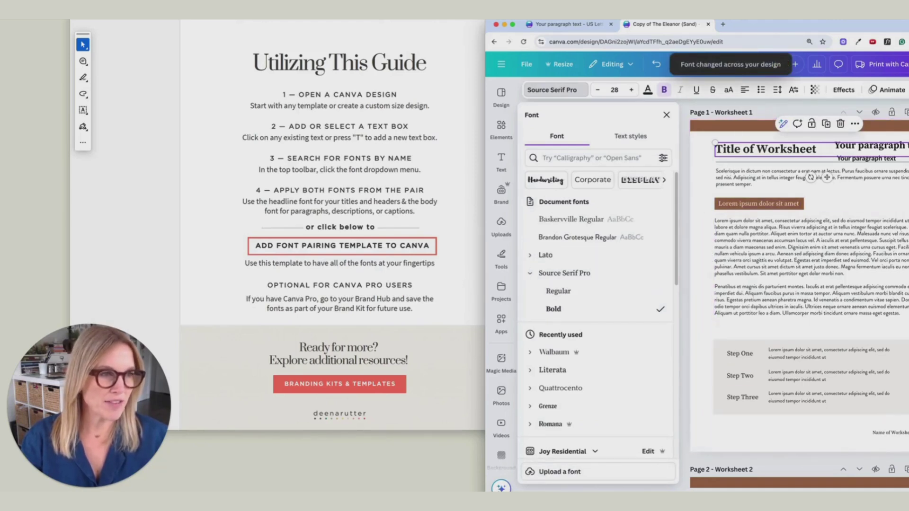
pyautogui.scroll(-2, 733, 206)
pyautogui.scroll(-5, 799, 284)
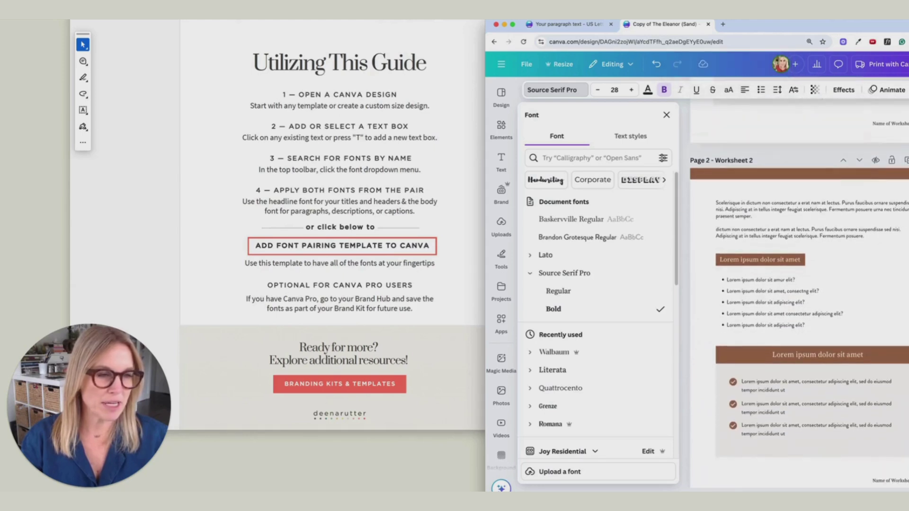
pyautogui.scroll(6, 864, 189)
# Set the intro paragraph below the title to Lato Regular and replace Brandon Grotesque with it across the whole design
pyautogui.click(864, 150)
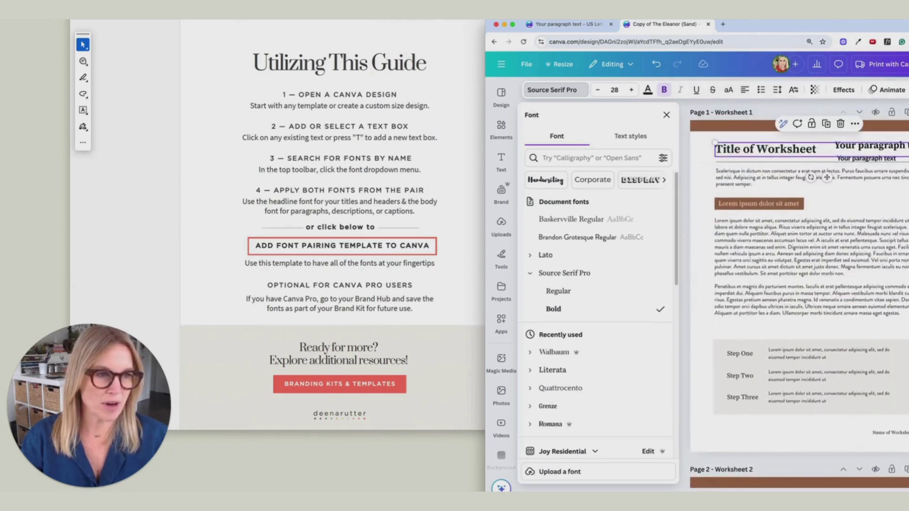
pyautogui.click(864, 150)
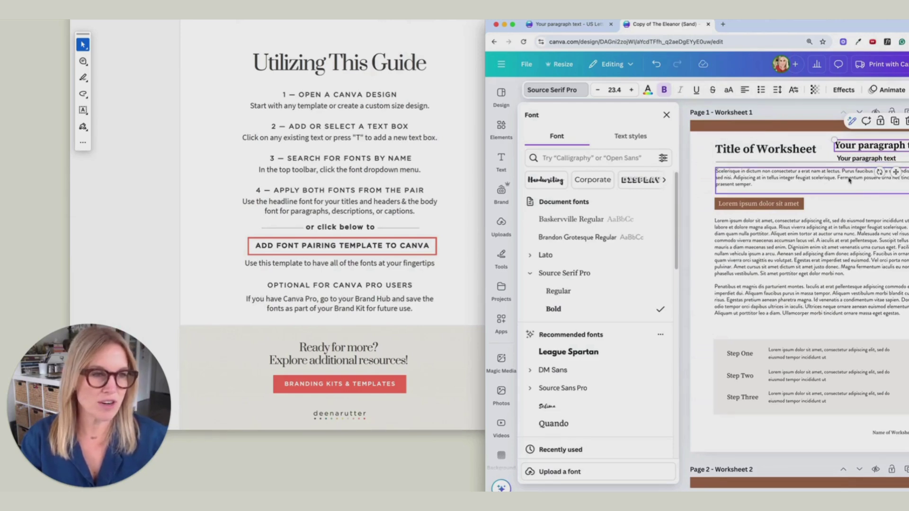
pyautogui.click(856, 163)
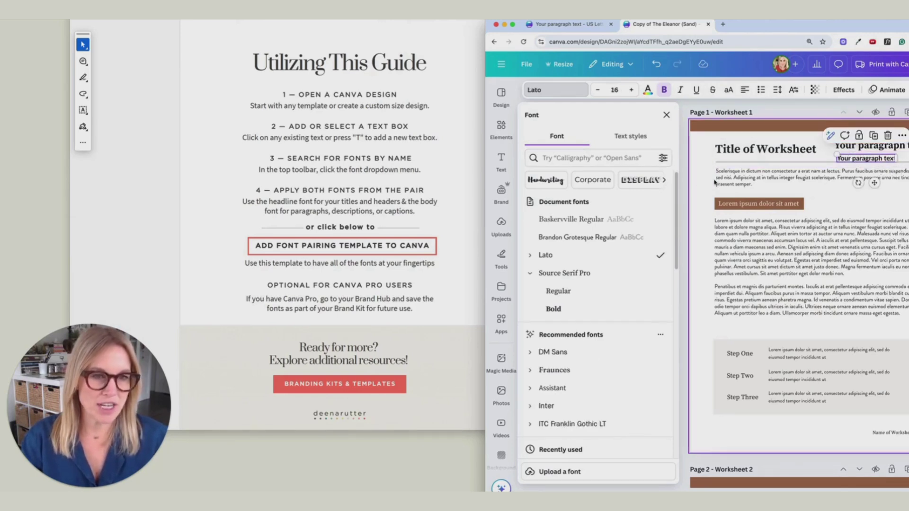
pyautogui.click(730, 179)
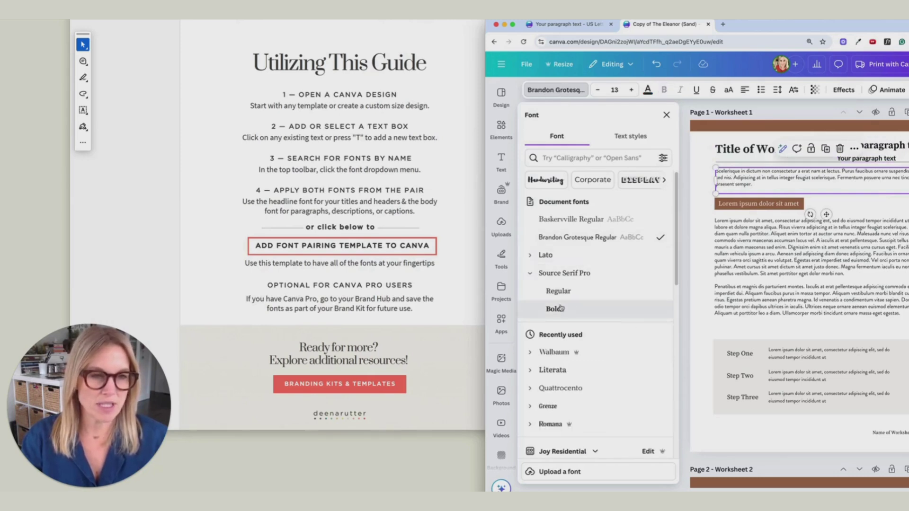
pyautogui.click(530, 256)
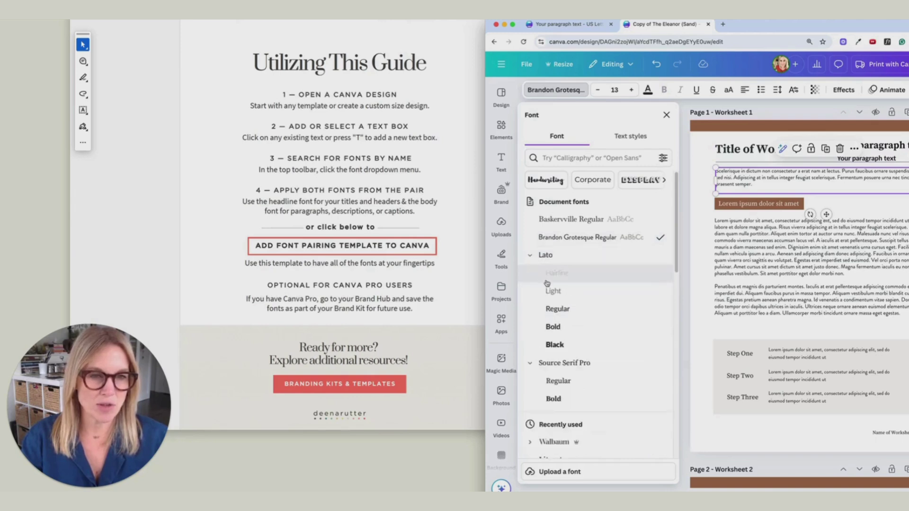
pyautogui.click(552, 313)
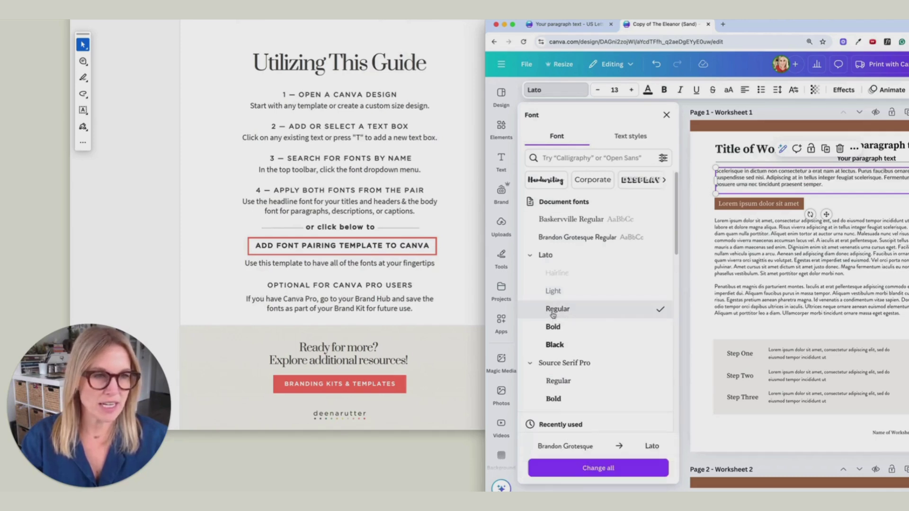
pyautogui.click(611, 469)
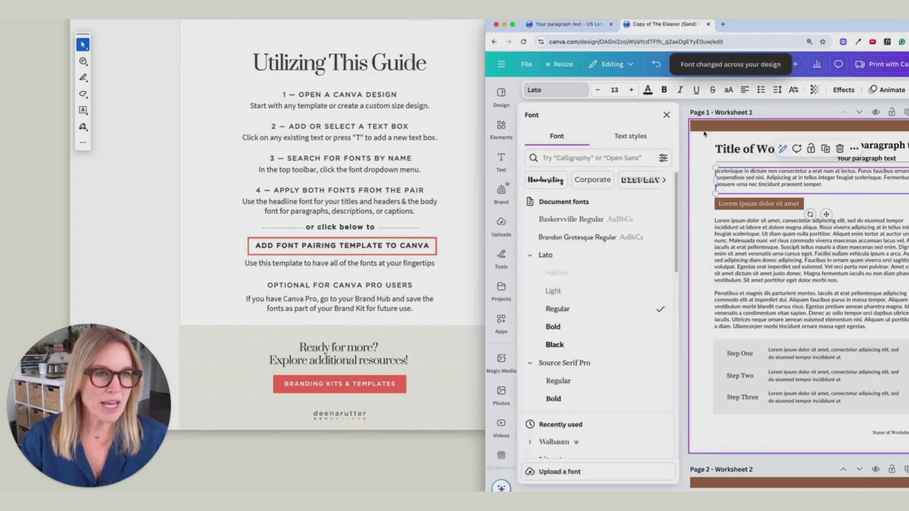
pyautogui.click(774, 267)
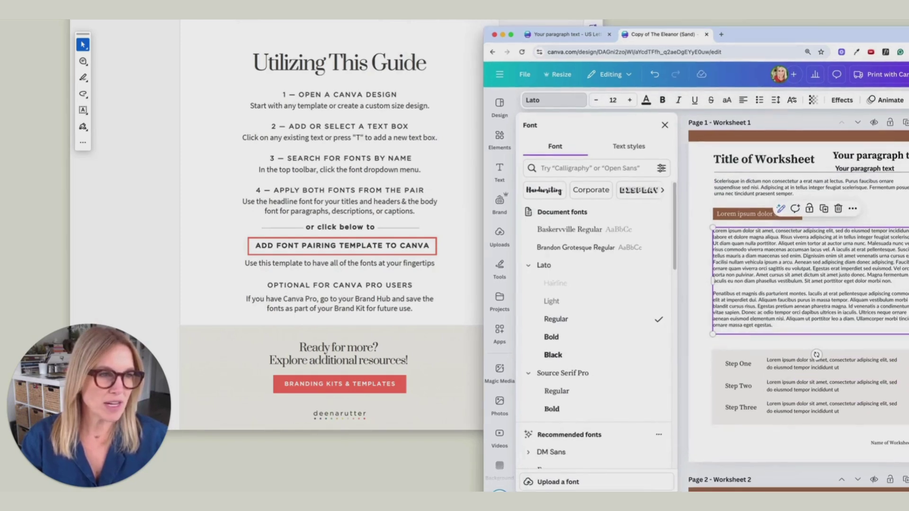
# Delete both pasted font pair text boxes beside the worksheet title
pyautogui.click(866, 146)
pyautogui.keyDown('shift'); pyautogui.click(850, 160); pyautogui.keyUp('shift')
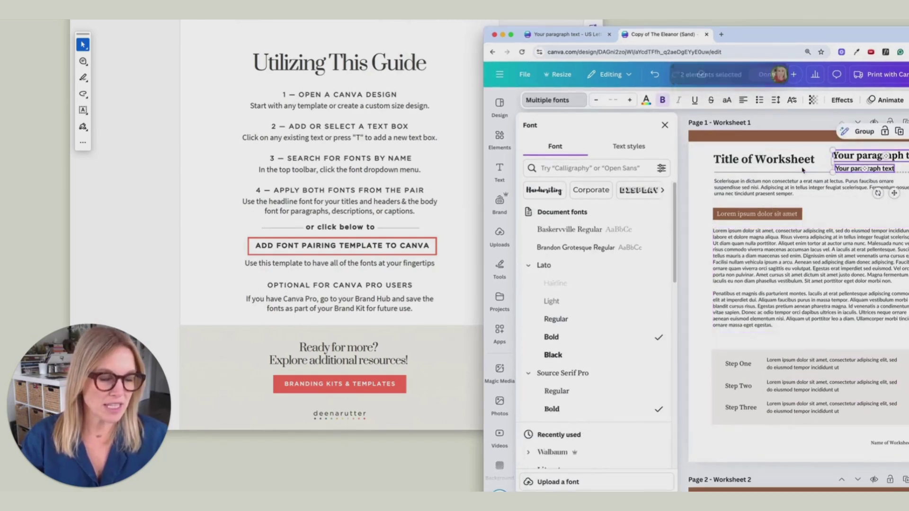
pyautogui.click(858, 333)
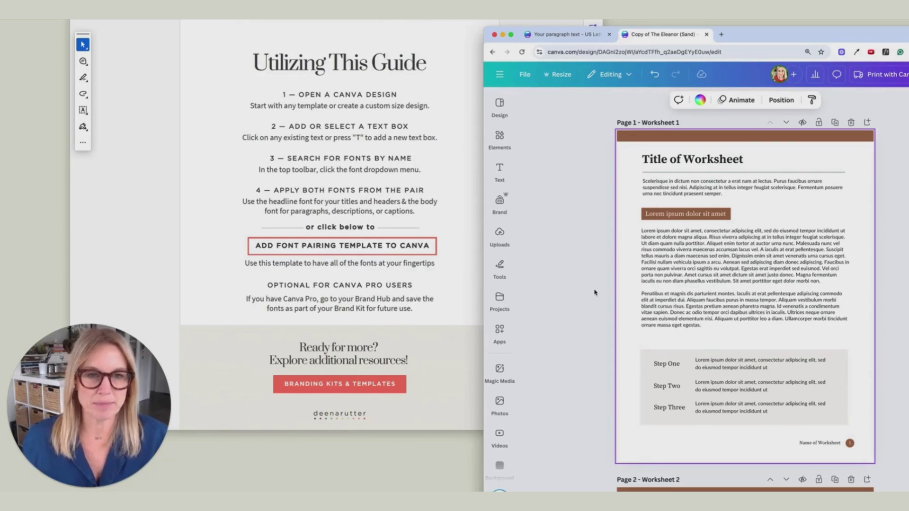
# Switch back to the PDF guide, follow its font pairing template link and create a new design from that template
pyautogui.press('super+h')
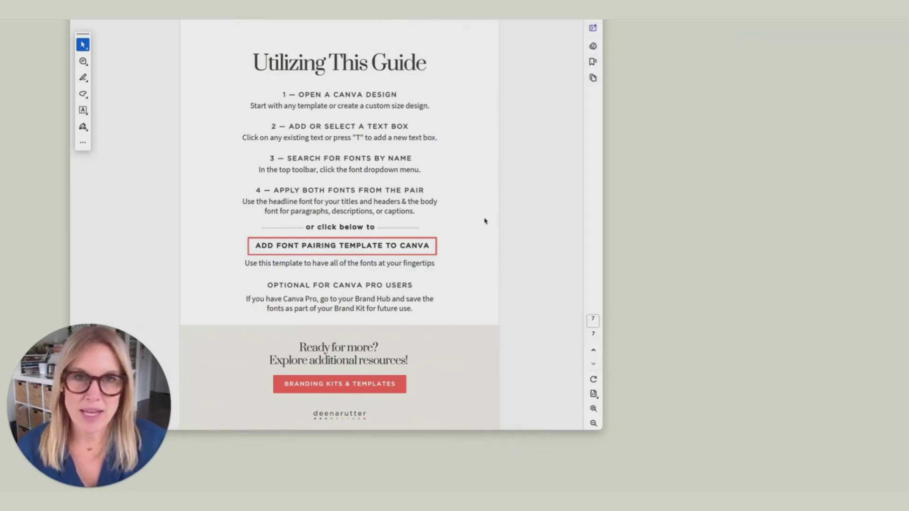
pyautogui.click(324, 247)
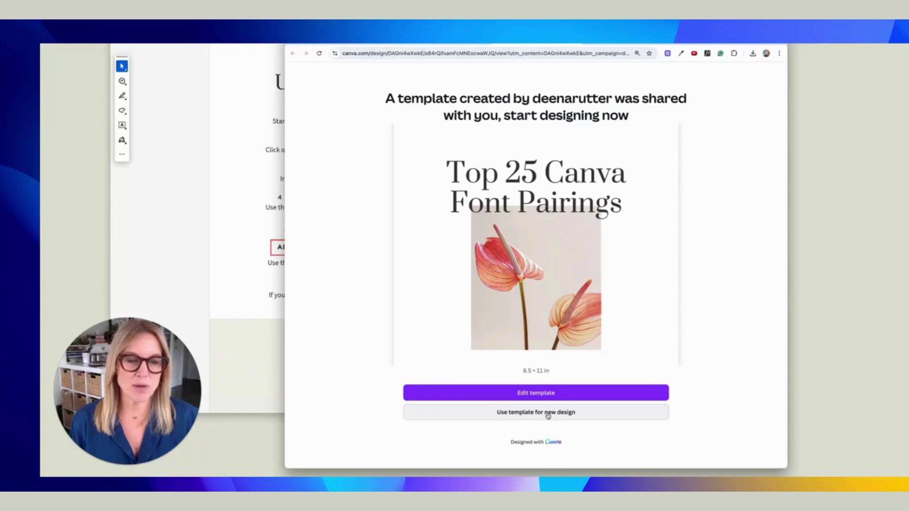
pyautogui.click(547, 414)
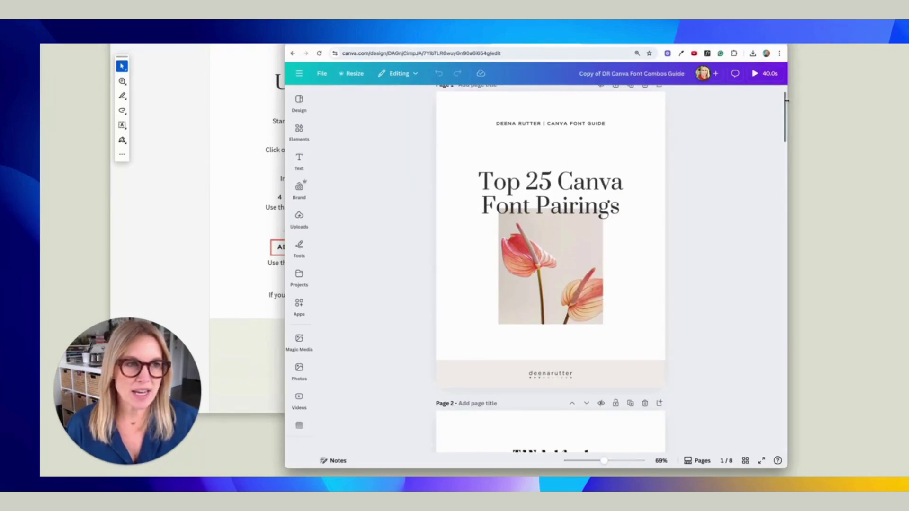
# Go to page 2 of the font pairing template and examine the grouped TAN Ashford and Muli Bold pair
pyautogui.moveTo(786, 100); pyautogui.dragTo(775, 144)
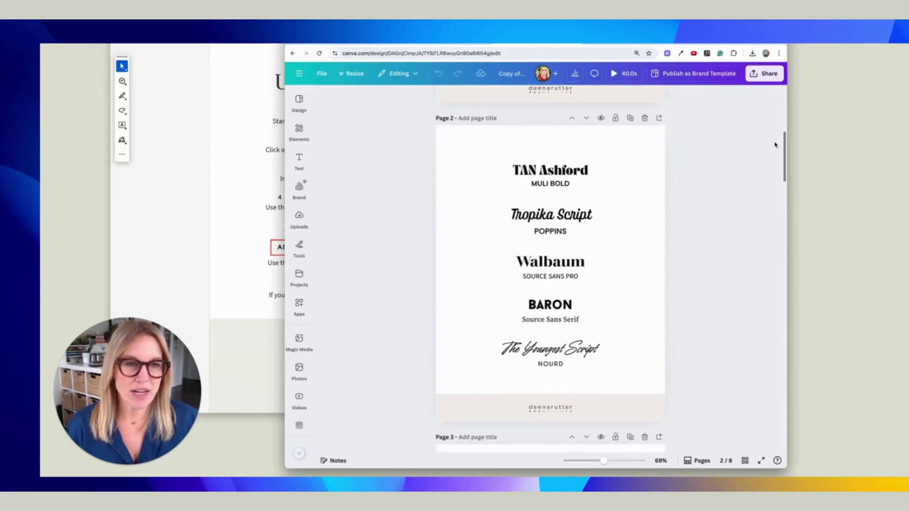
pyautogui.moveTo(514, 146); pyautogui.dragTo(592, 197)
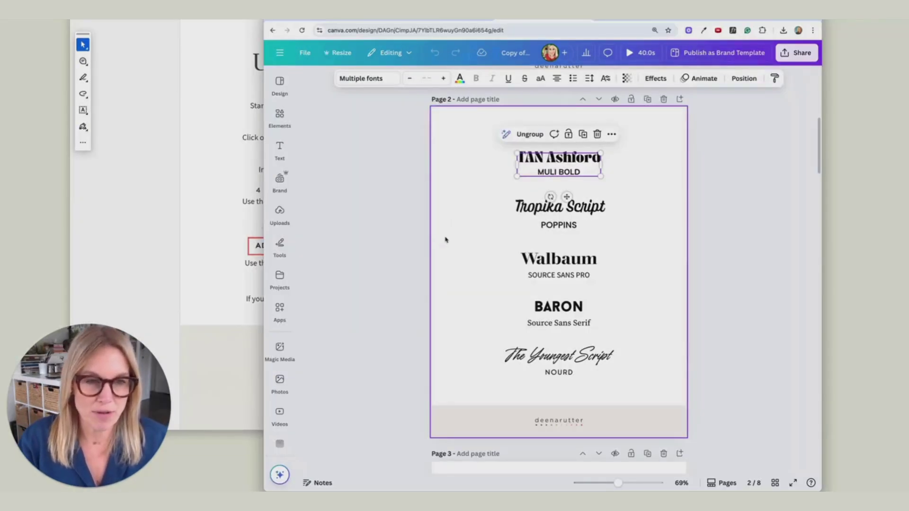
pyautogui.click(445, 266)
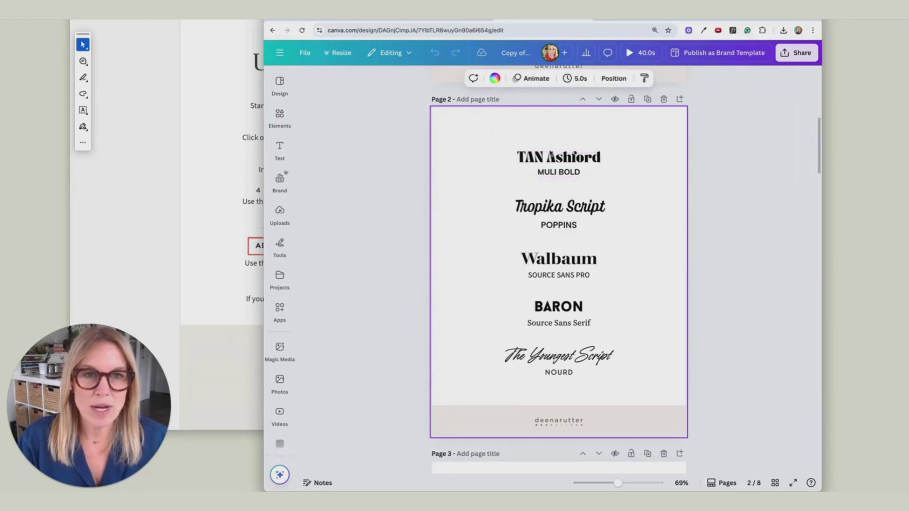
pyautogui.click(551, 155)
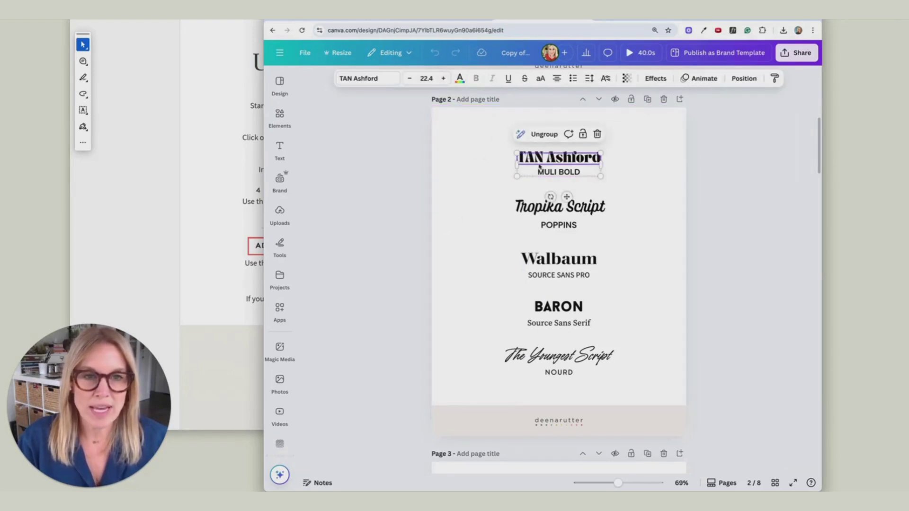
pyautogui.click(472, 254)
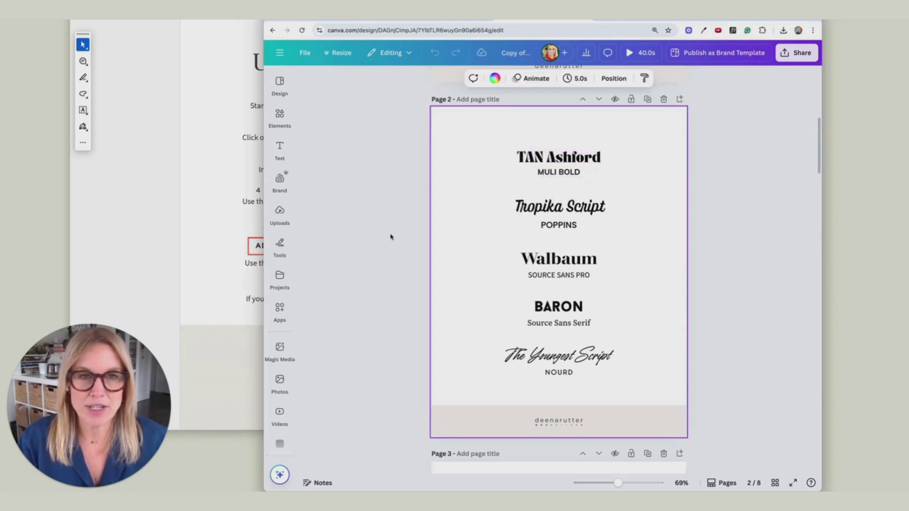
# Move the font pairing design into a new folder named Font Pairings
pyautogui.click(306, 55)
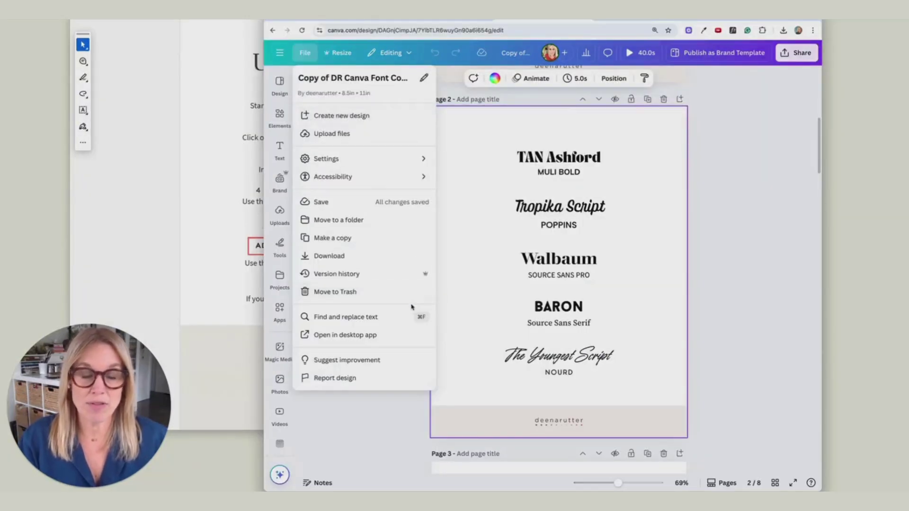
pyautogui.click(351, 221)
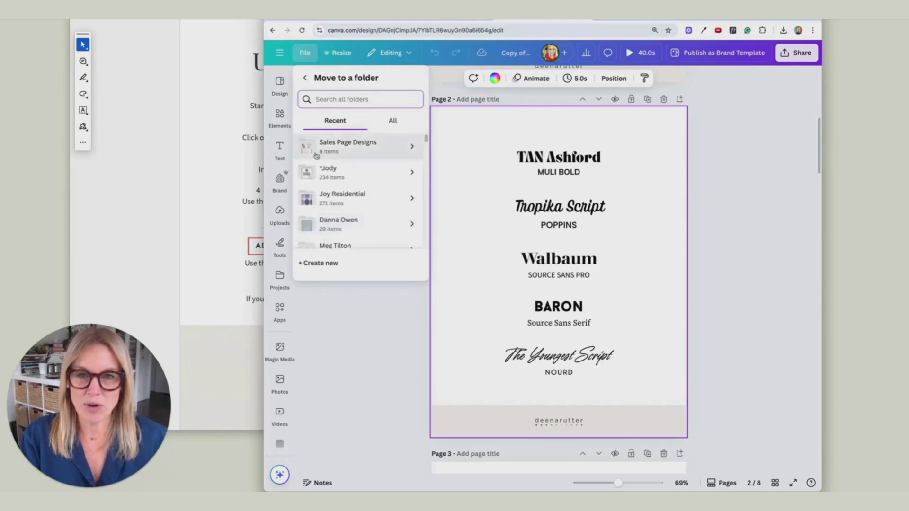
pyautogui.click(311, 263)
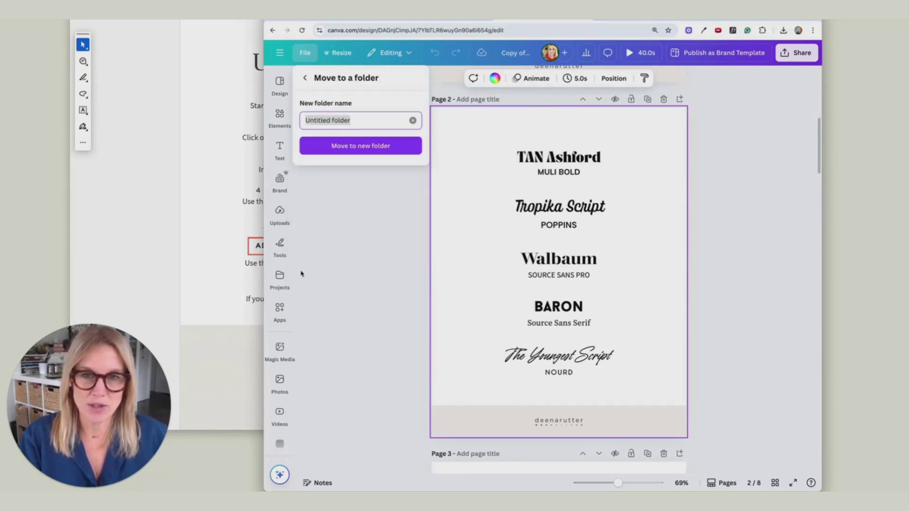
pyautogui.write('Font Pairings')
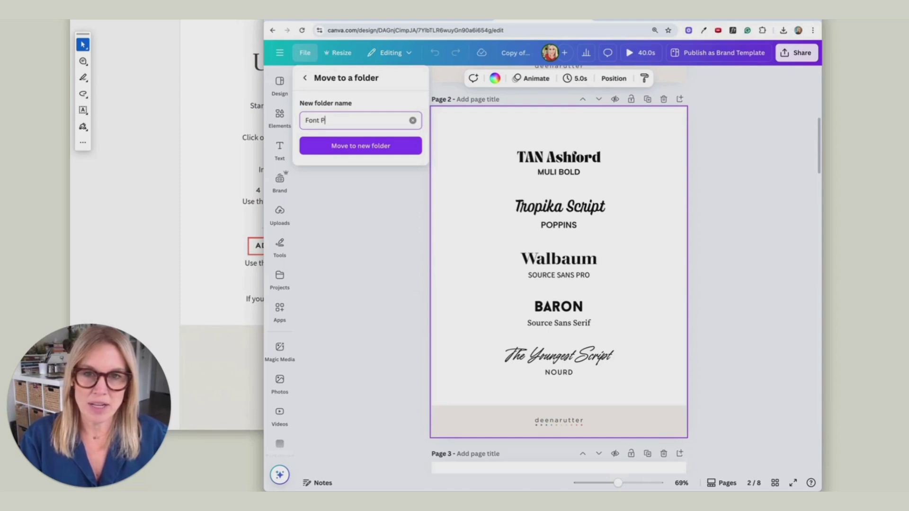
pyautogui.click(361, 152)
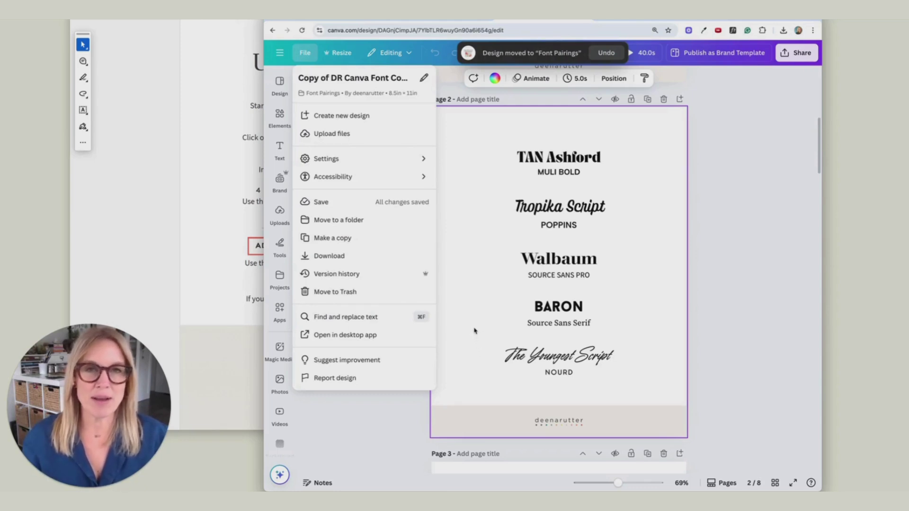
pyautogui.click(470, 289)
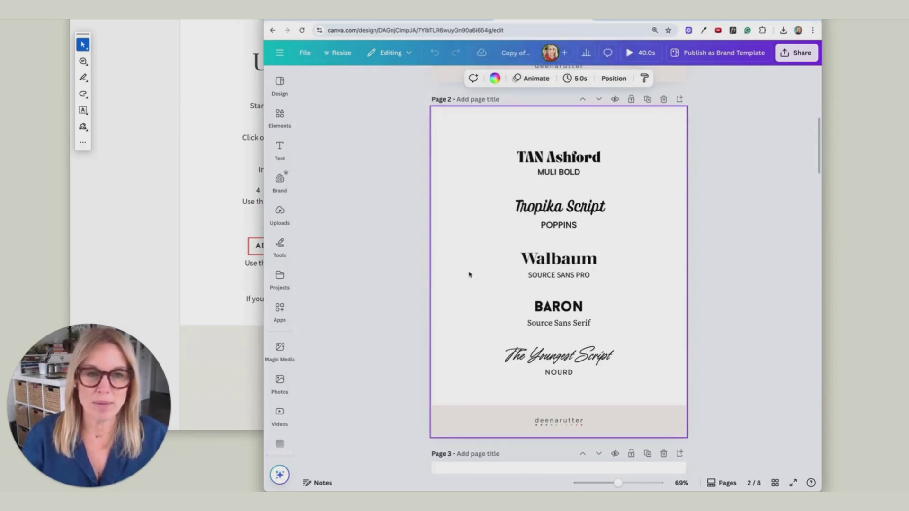
# Select the grouped Tropika Script and Poppins pair on page 2
pyautogui.moveTo(495, 185); pyautogui.dragTo(608, 238)
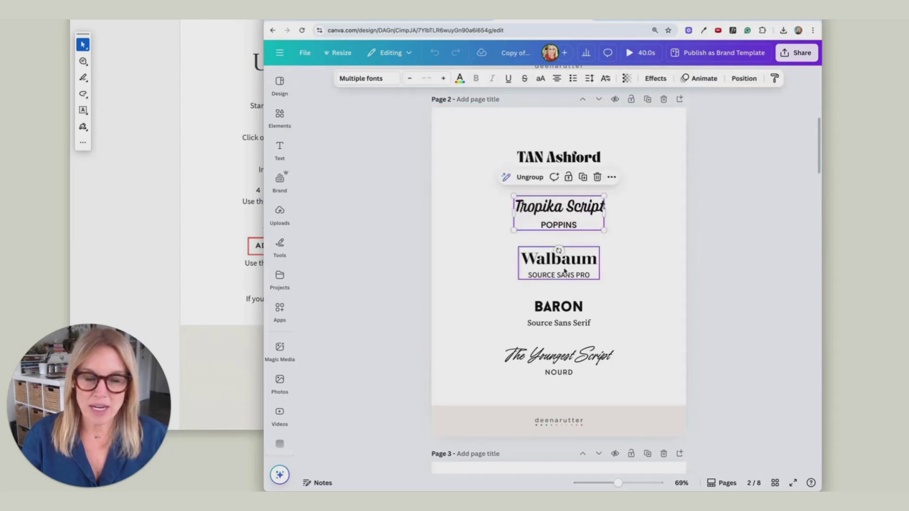
pyautogui.click(465, 303)
pyautogui.hotkey('ctrl', 'z')
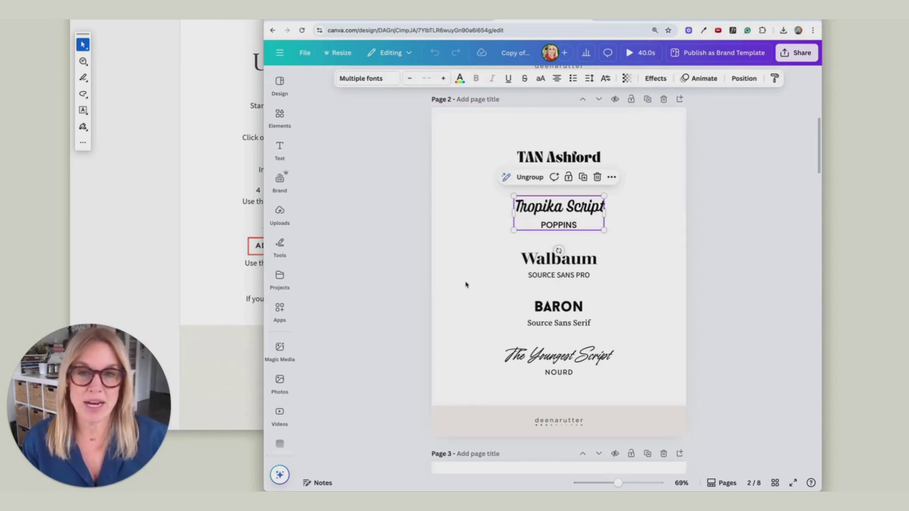
# Deselect the font pair and open the full list of Joy Residential brand kit fonts for editing
pyautogui.click(469, 266)
pyautogui.click(279, 182)
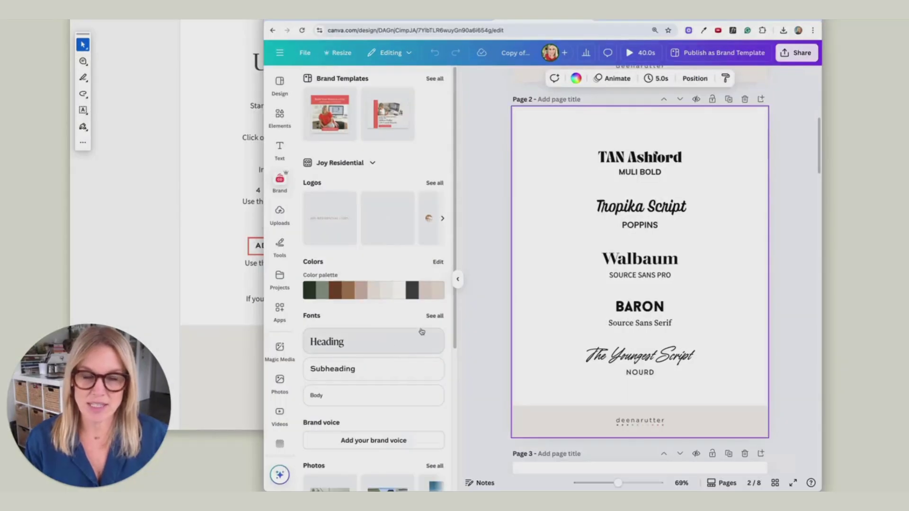
pyautogui.click(434, 316)
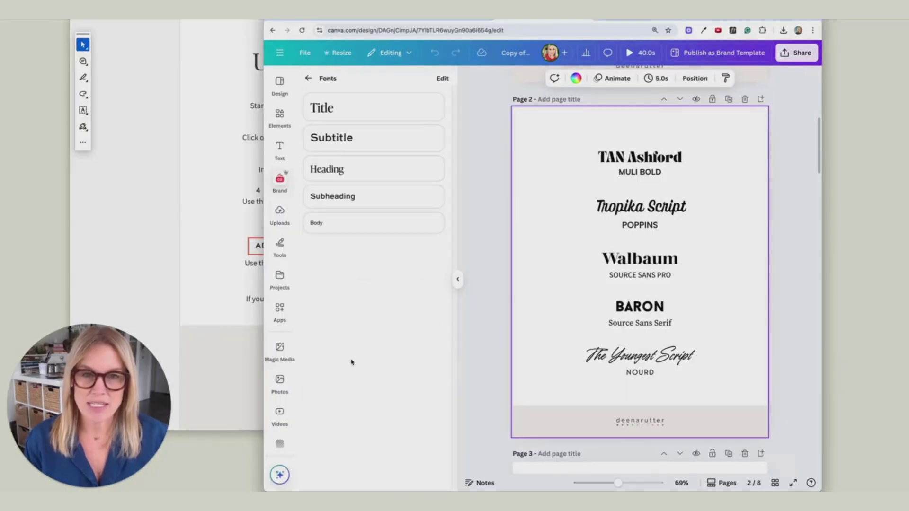
pyautogui.click(434, 78)
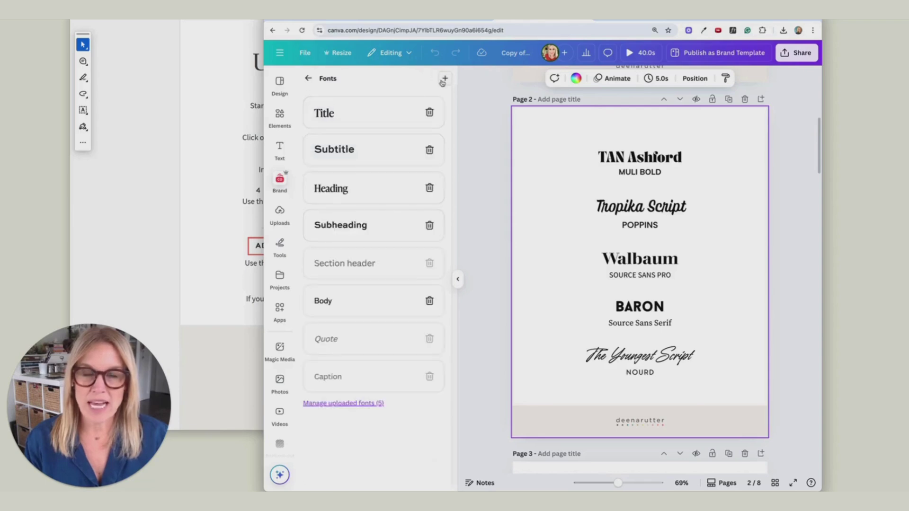
# Try changing the brand kit's Title style to the TAN Ashford font, but cancel saving the shared changes
pyautogui.click(327, 117)
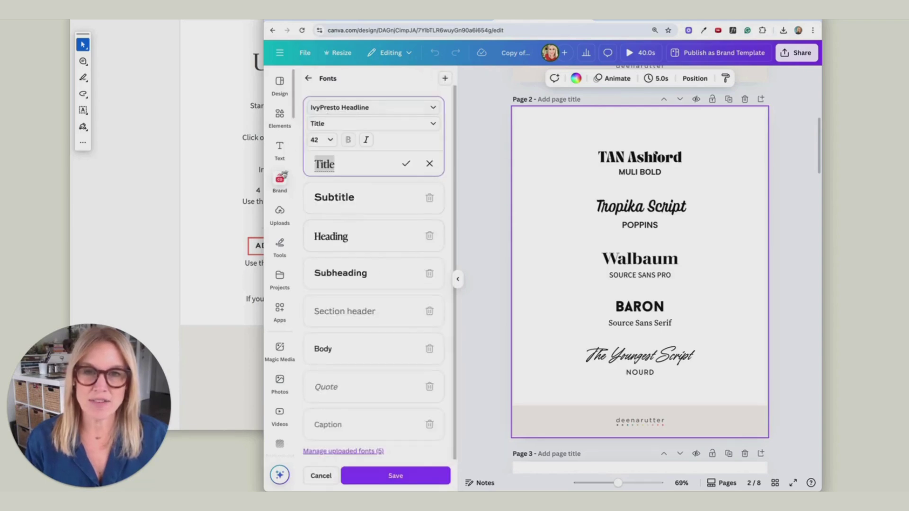
pyautogui.click(372, 110)
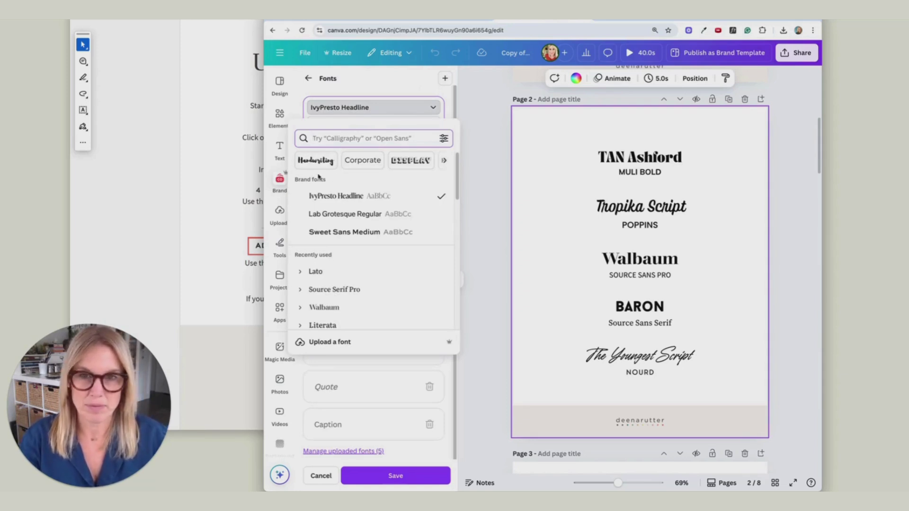
pyautogui.write('Tan')
pyautogui.press('Return')
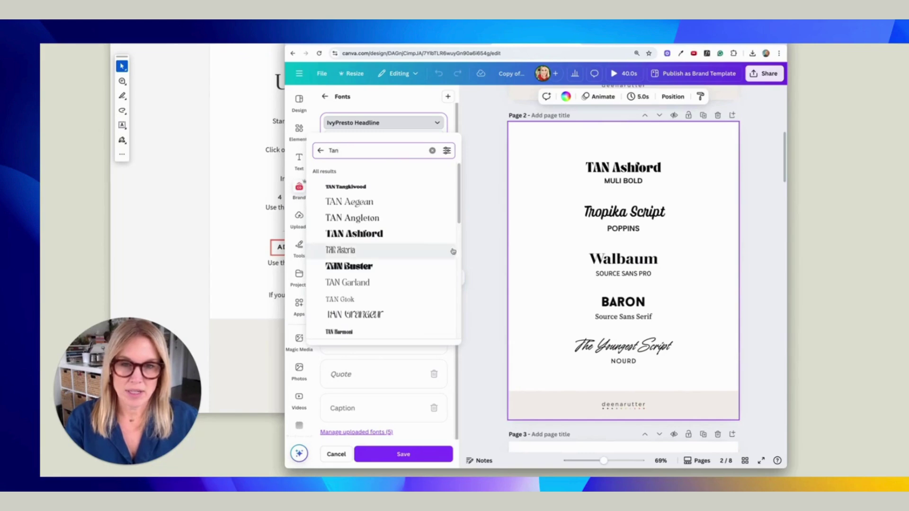
pyautogui.click(393, 234)
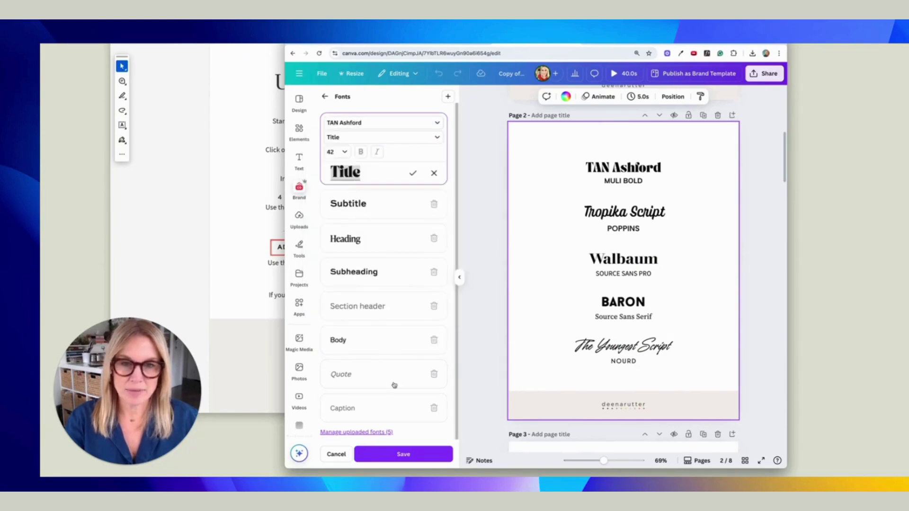
pyautogui.click(408, 458)
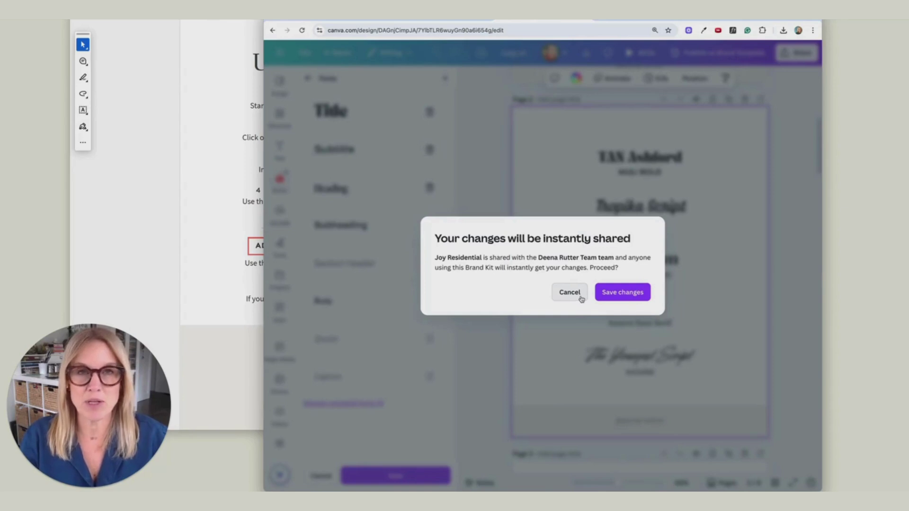
pyautogui.click(569, 291)
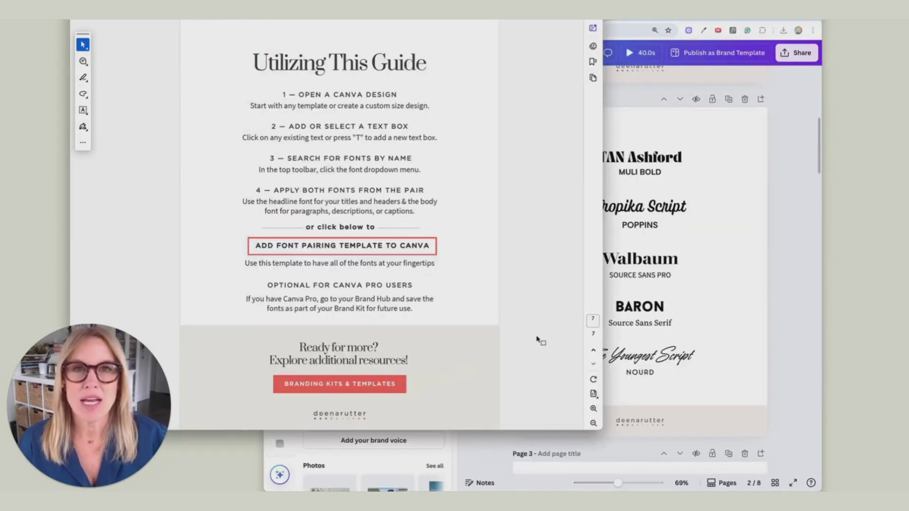